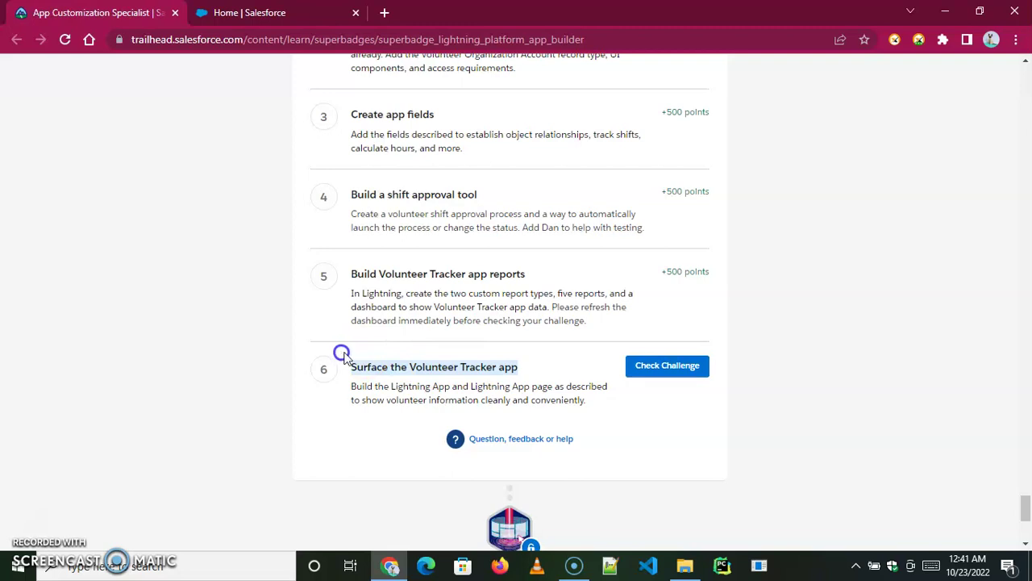
Step: Switch to Salesforce Setup, open App Manager and start creating a new Lightning app
click(249, 12)
click(63, 124)
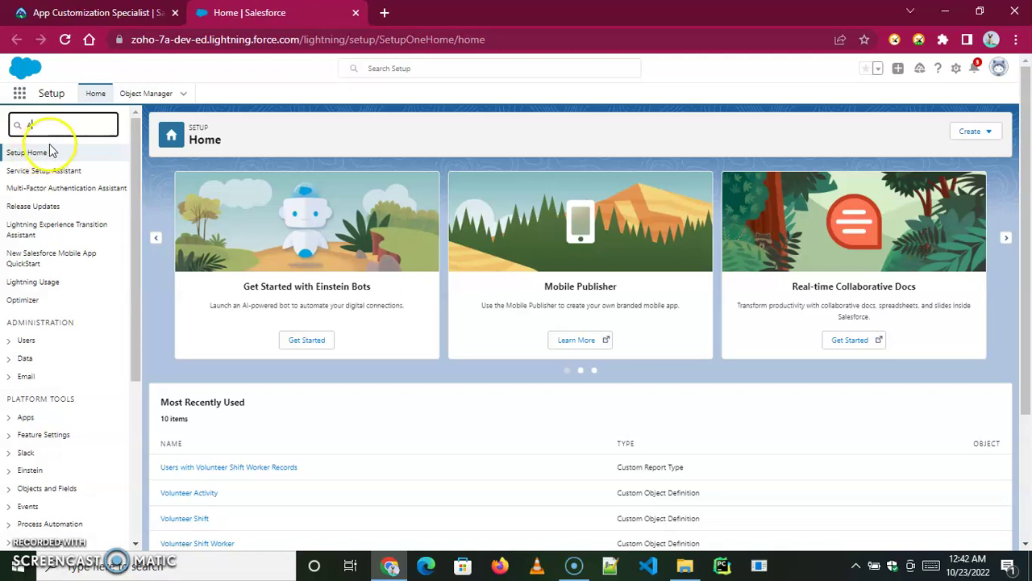
text(pp Mana)
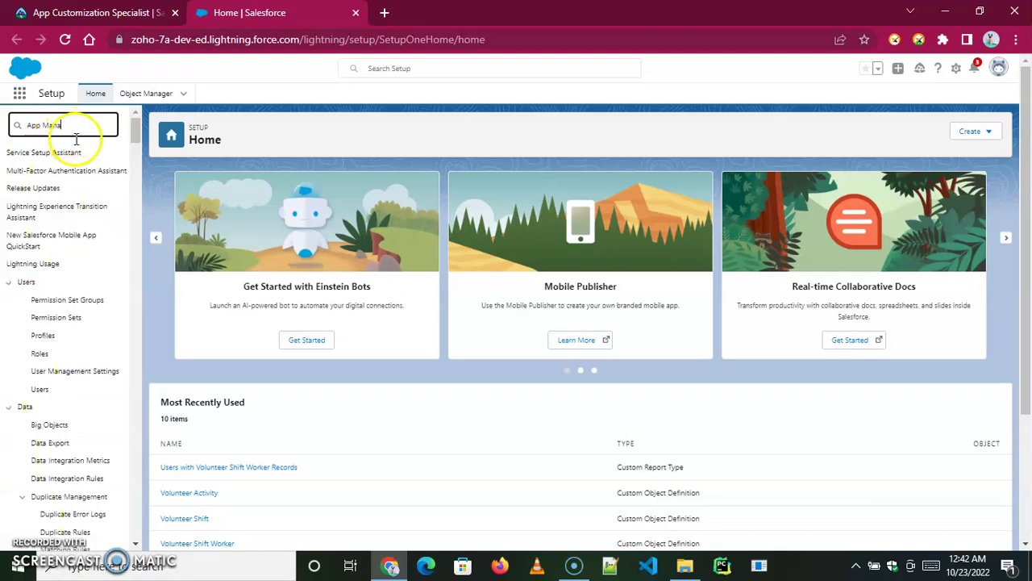
click(62, 174)
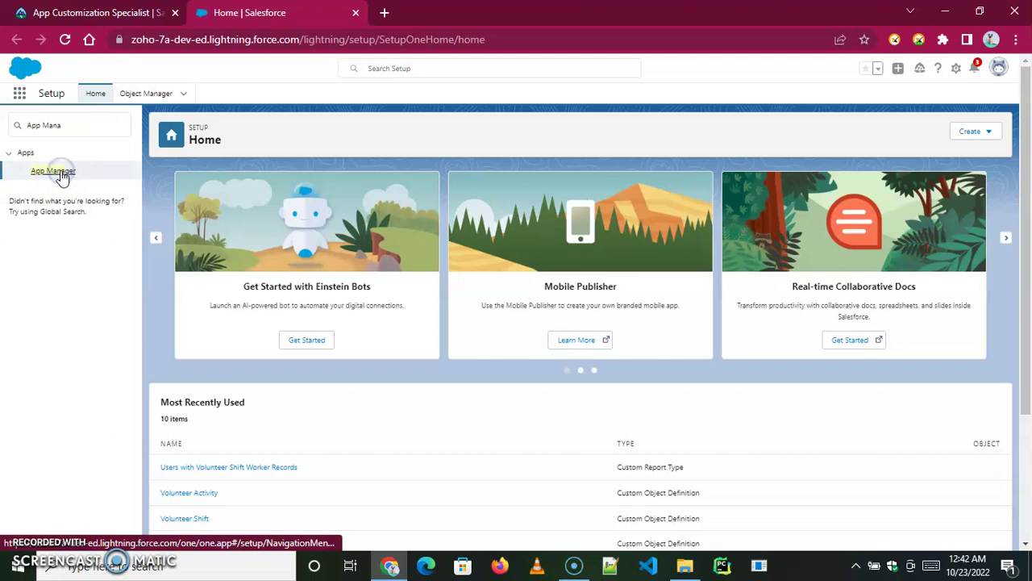
click(61, 247)
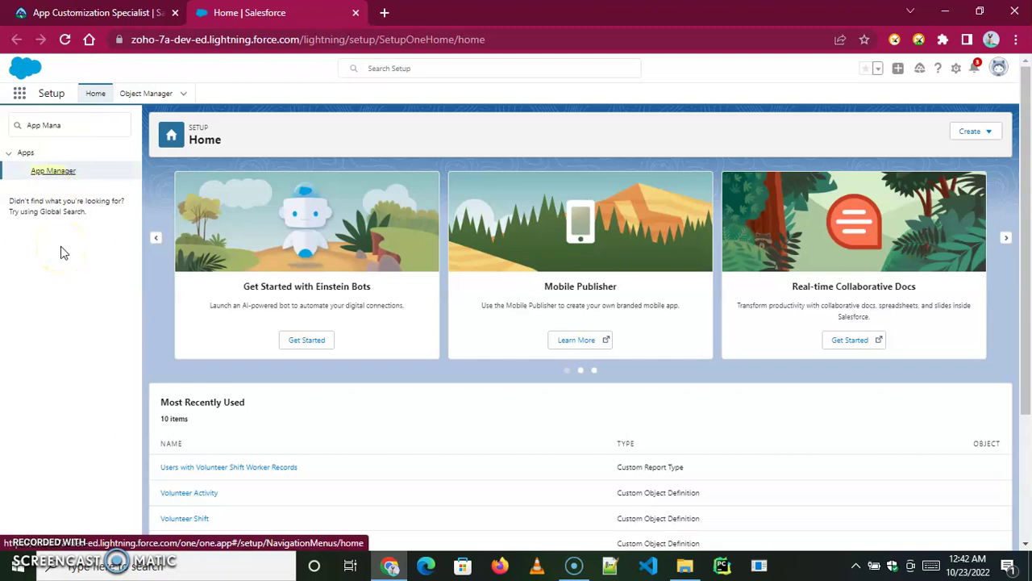
click(52, 172)
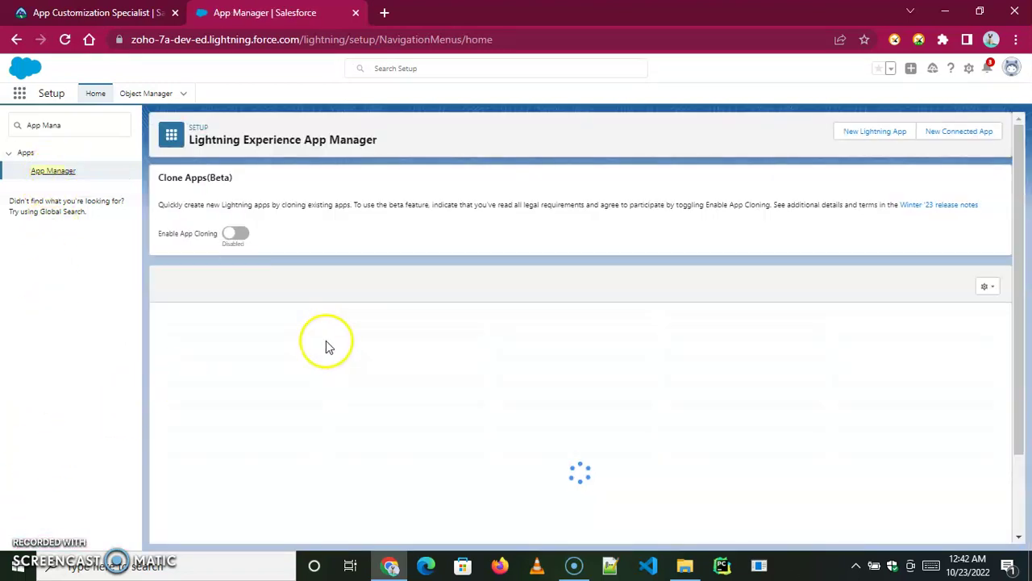
click(867, 138)
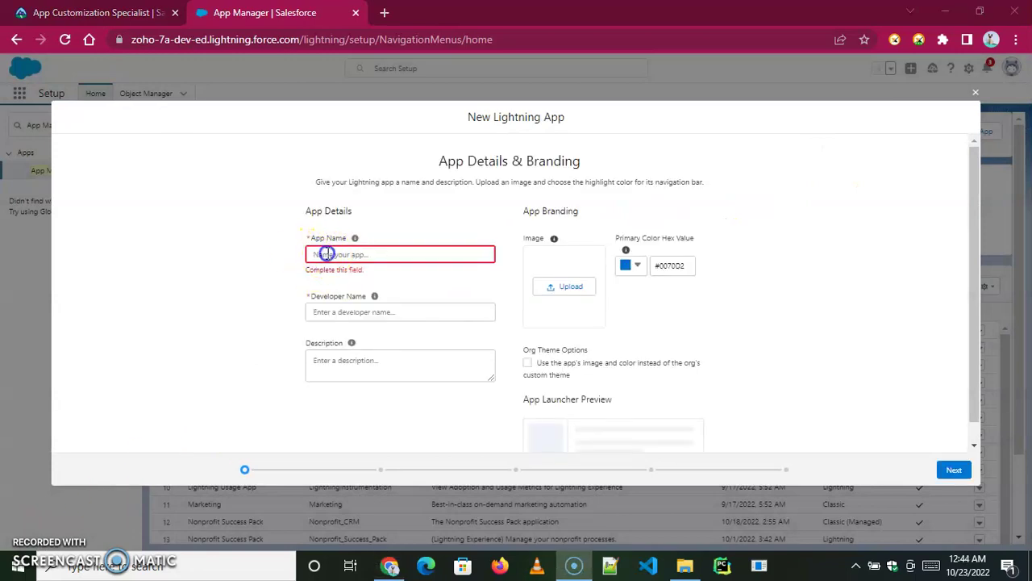
Step: Copy the app name Volunteer Tracker from the Trailhead requirements and enter it as the new Lightning app's name
click(125, 14)
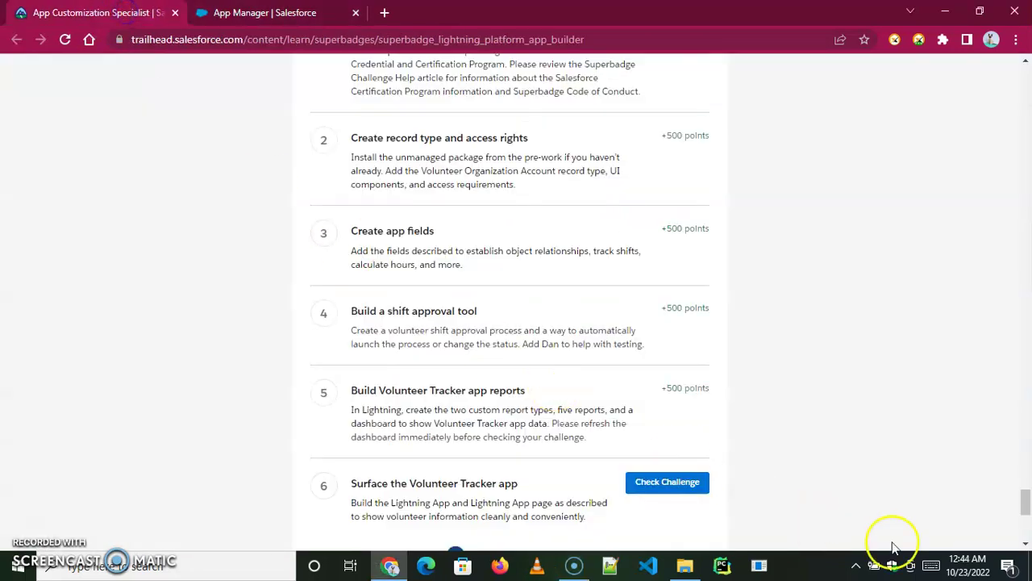
drag(1024, 501, 1027, 448)
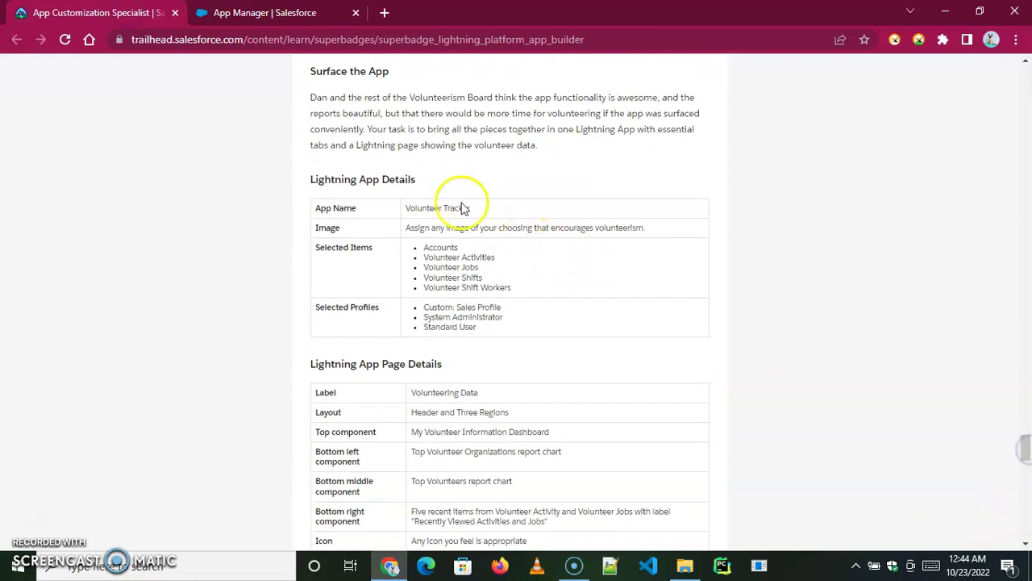
drag(484, 214, 395, 204)
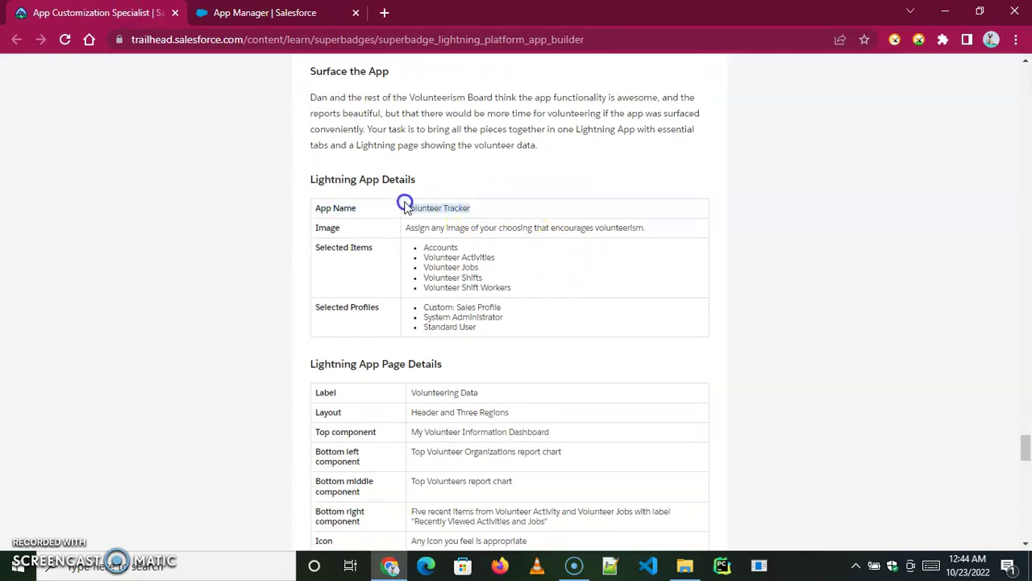
right_click(448, 204)
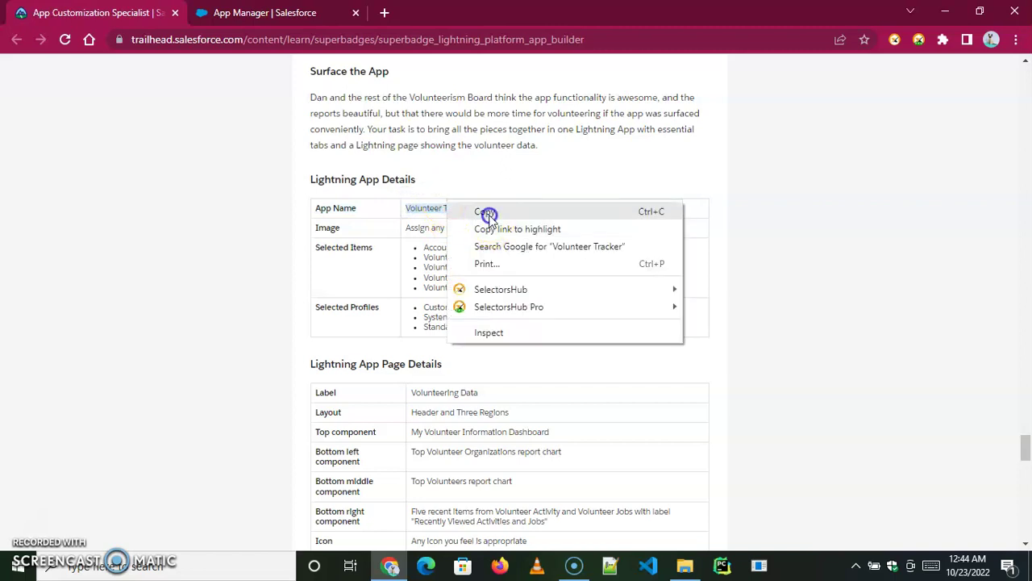
click(487, 212)
click(258, 13)
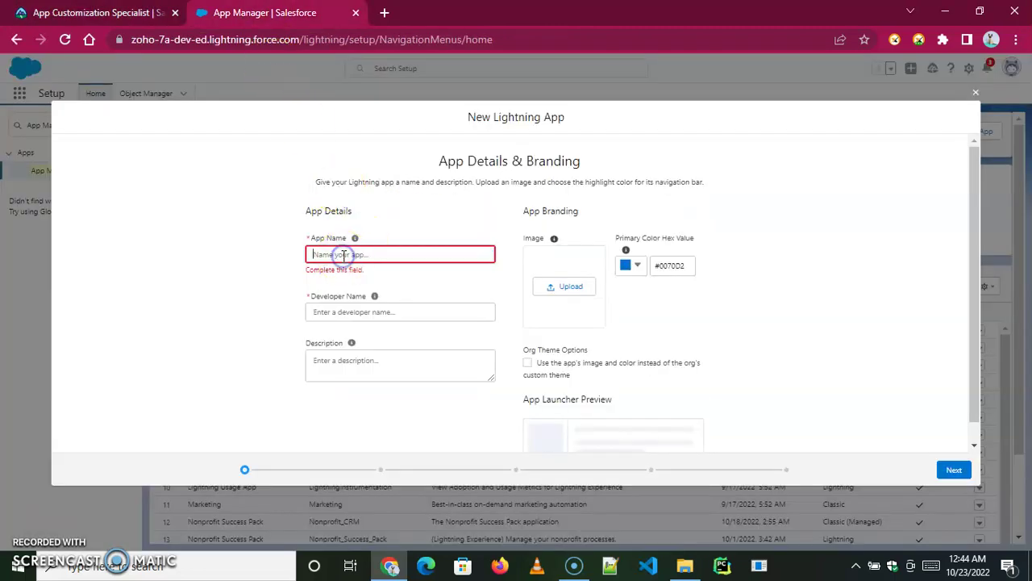
click(343, 255)
key(ctrl+v)
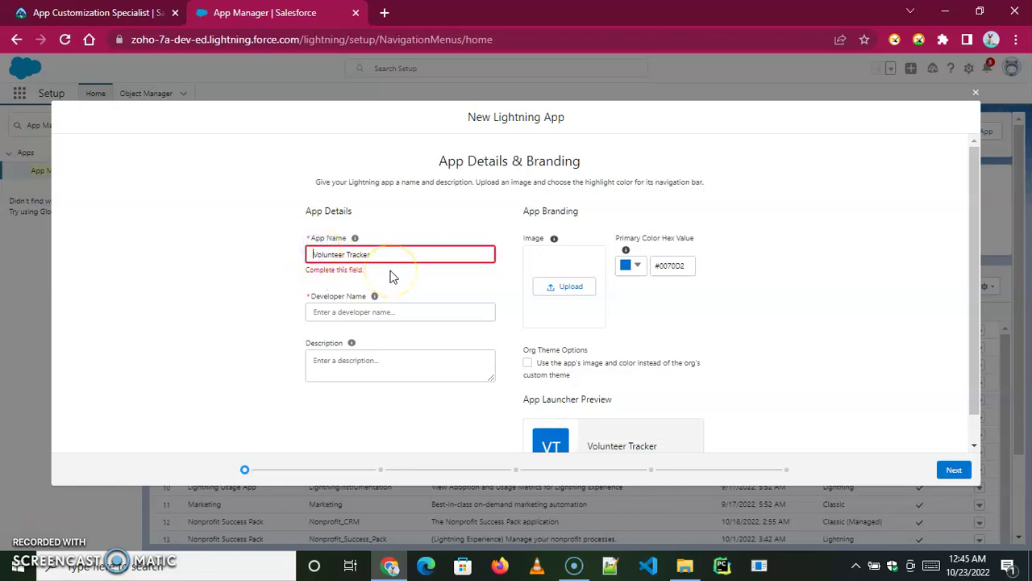
click(380, 311)
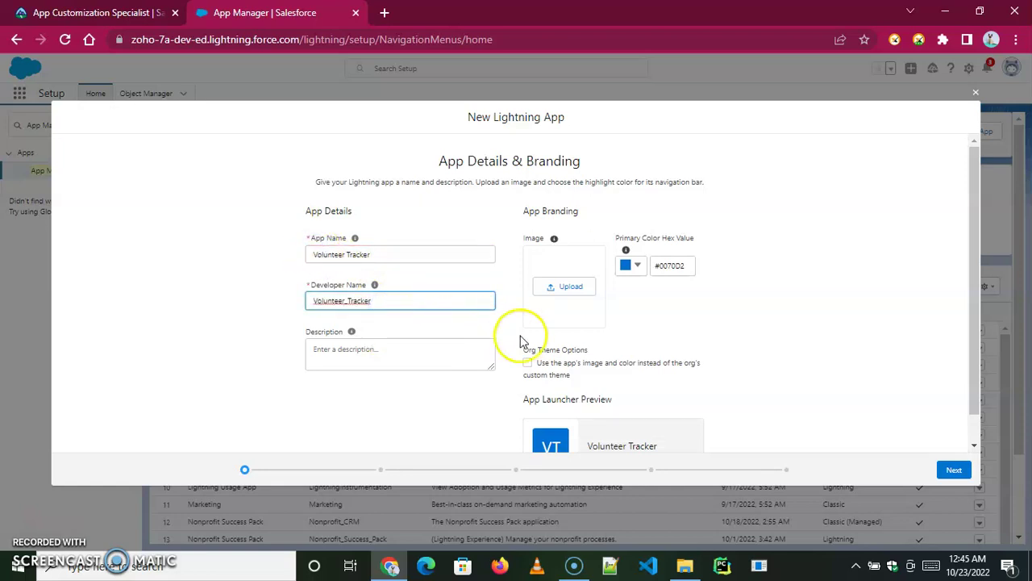
click(742, 326)
Step: Upload the volunteer image from the Desktop folder as the app's branding image and proceed to the app options
click(583, 287)
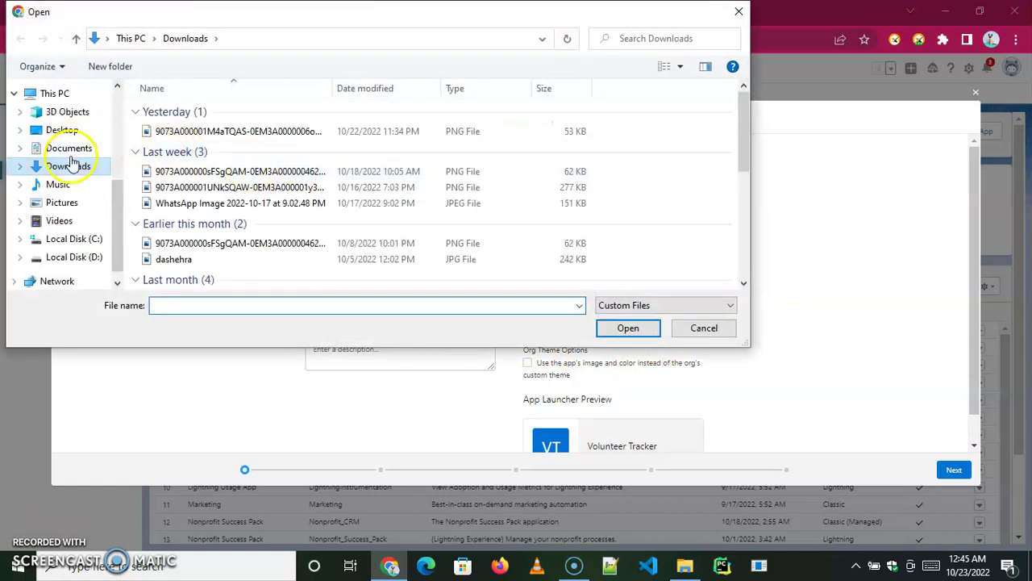
click(62, 130)
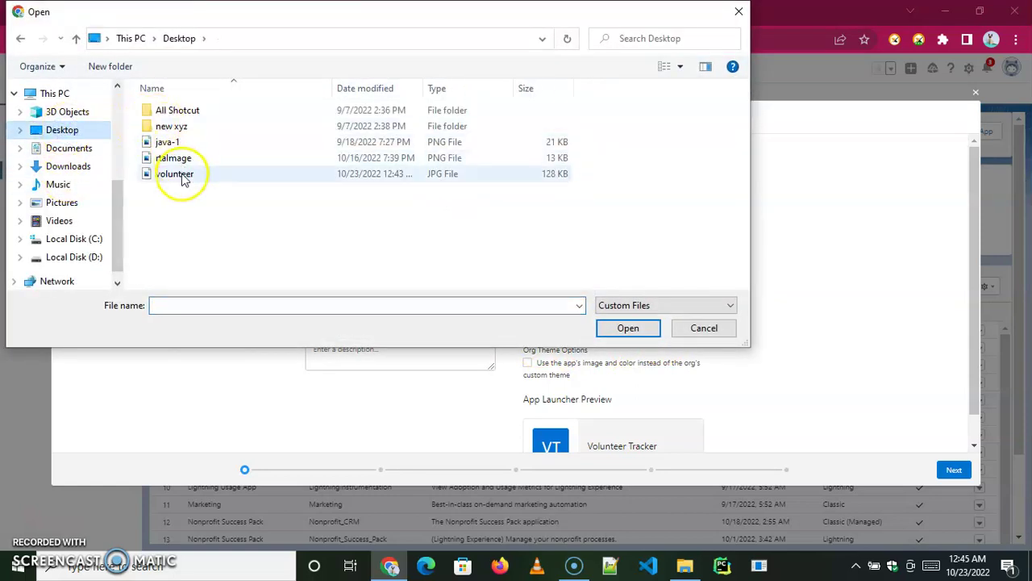
click(175, 173)
click(628, 328)
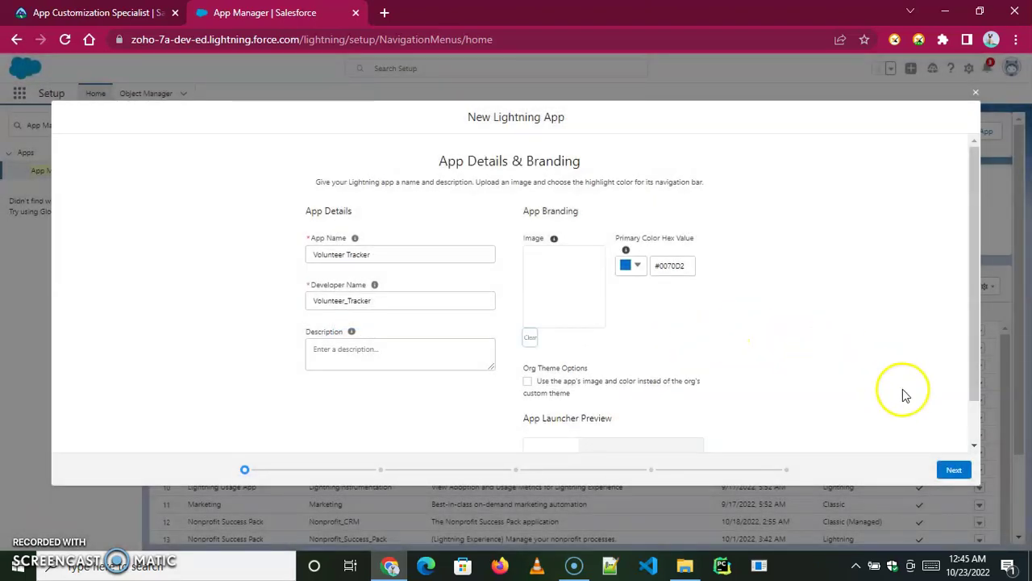
drag(974, 315, 978, 407)
click(953, 477)
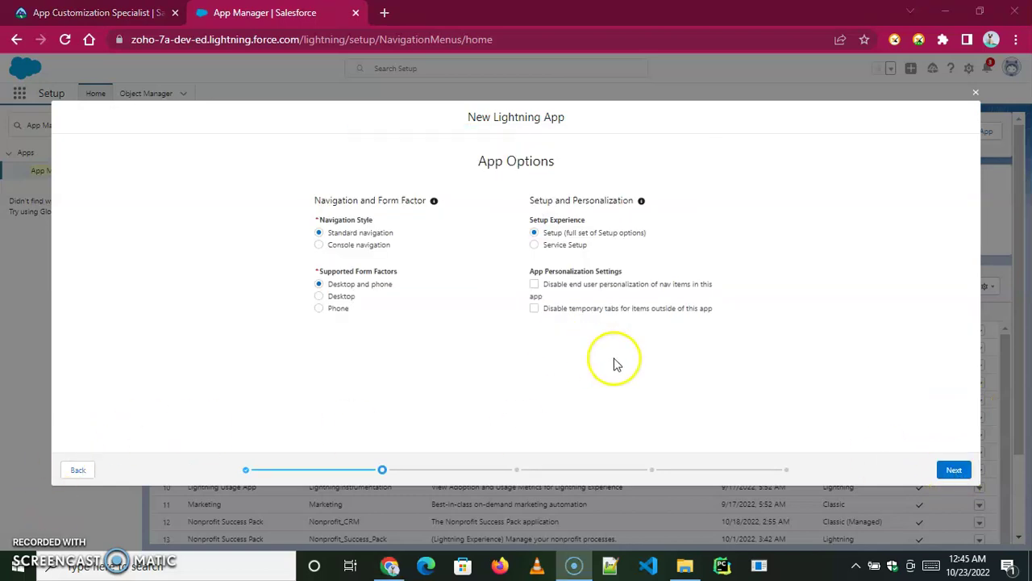
Step: Accept the default app options and leave the utility items empty, continuing to the navigation items
click(954, 476)
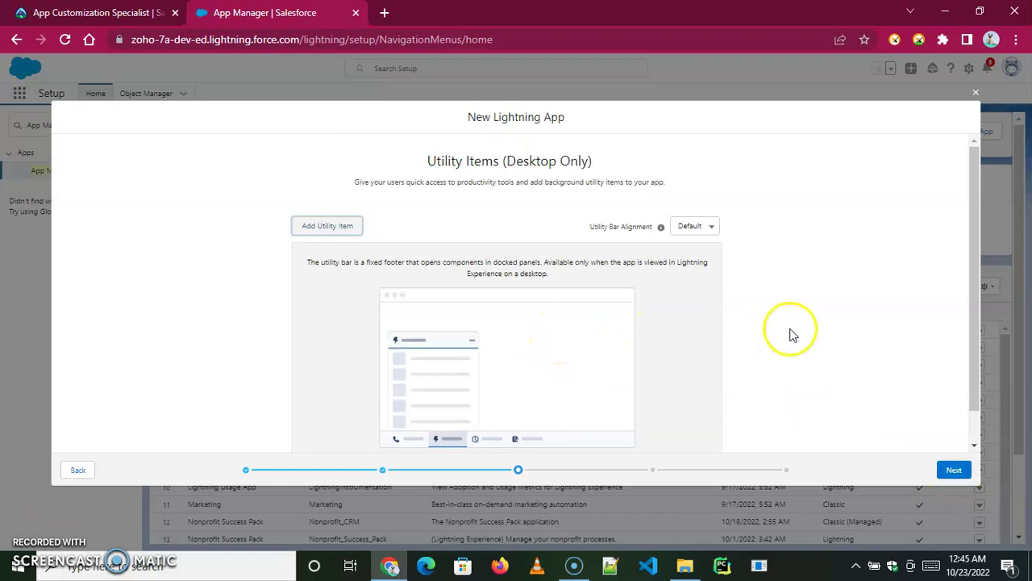
drag(974, 295, 997, 355)
click(948, 472)
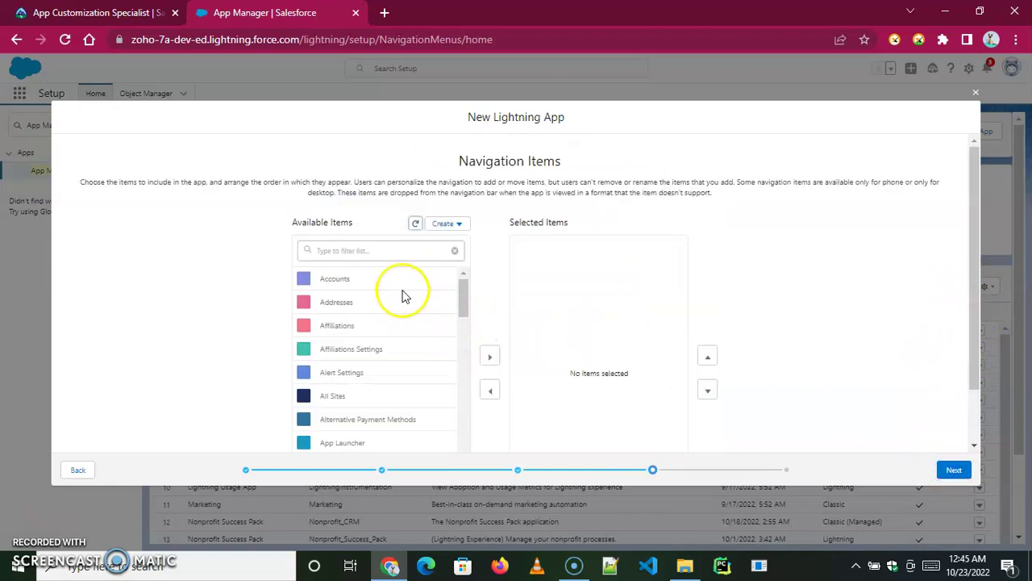
Step: Add Accounts and Volunteer Activities to the app's selected navigation items
click(339, 278)
click(489, 319)
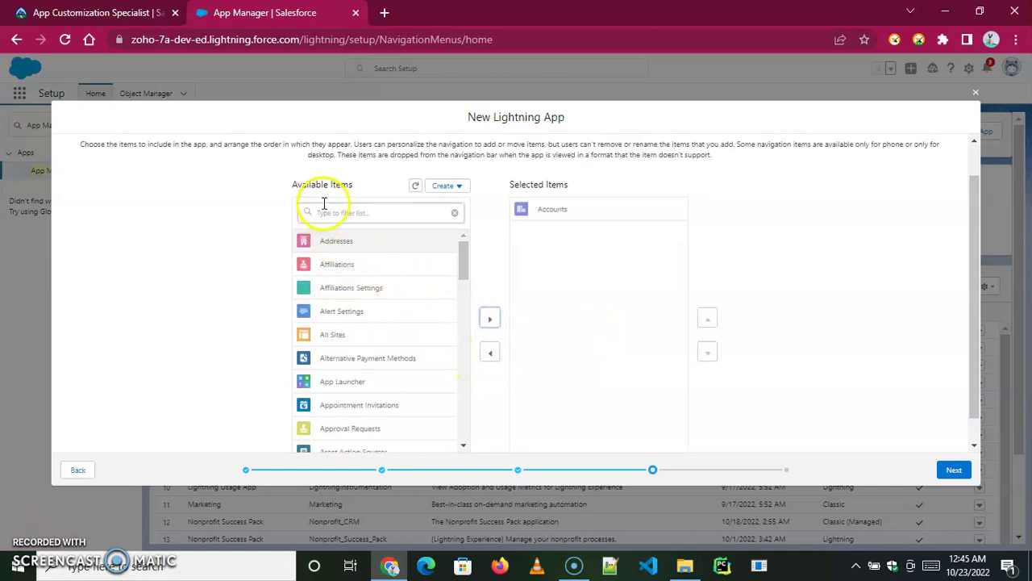
drag(465, 265, 467, 434)
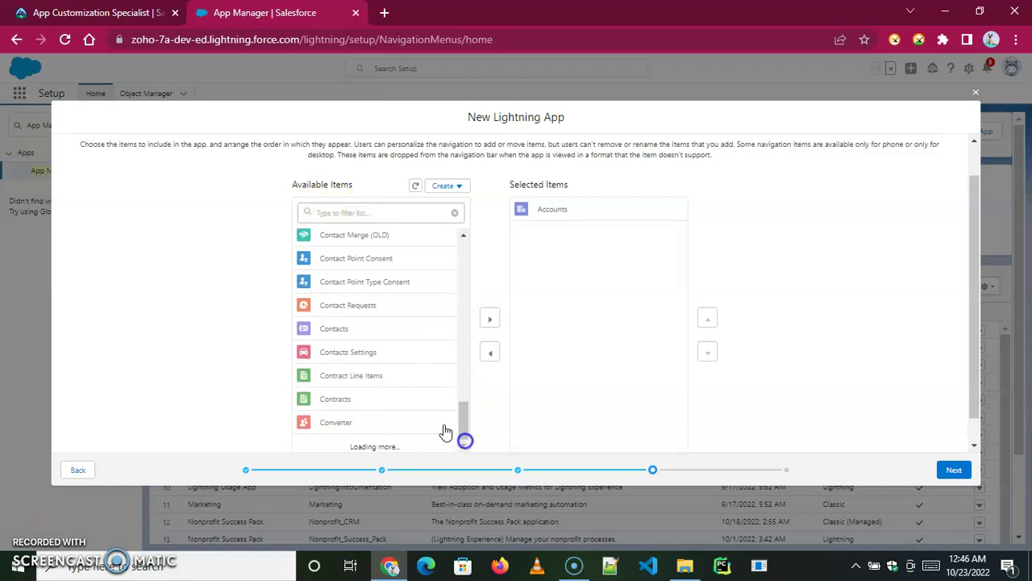
drag(465, 330, 465, 433)
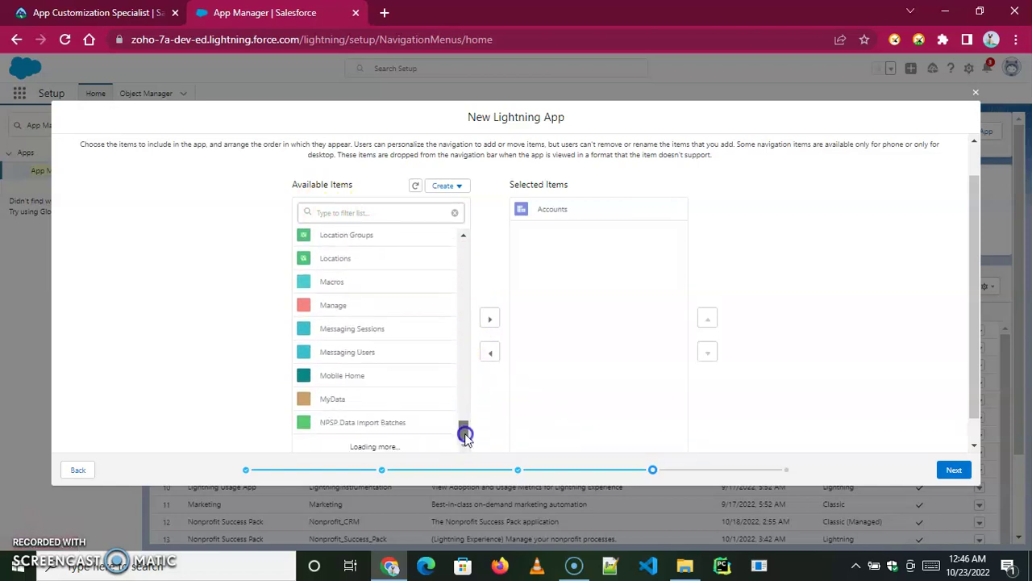
drag(461, 367, 460, 438)
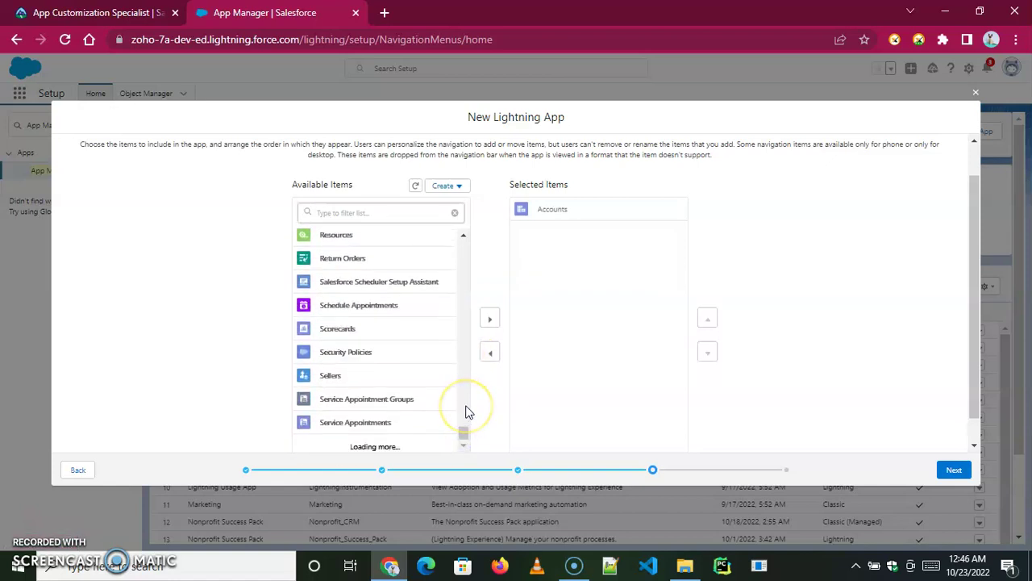
drag(462, 400, 464, 423)
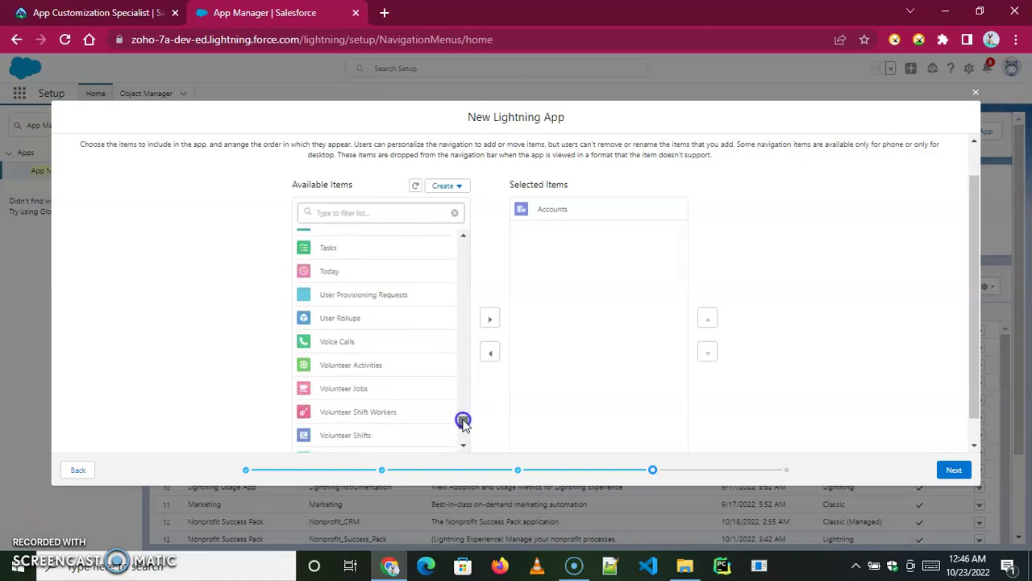
click(375, 365)
click(489, 319)
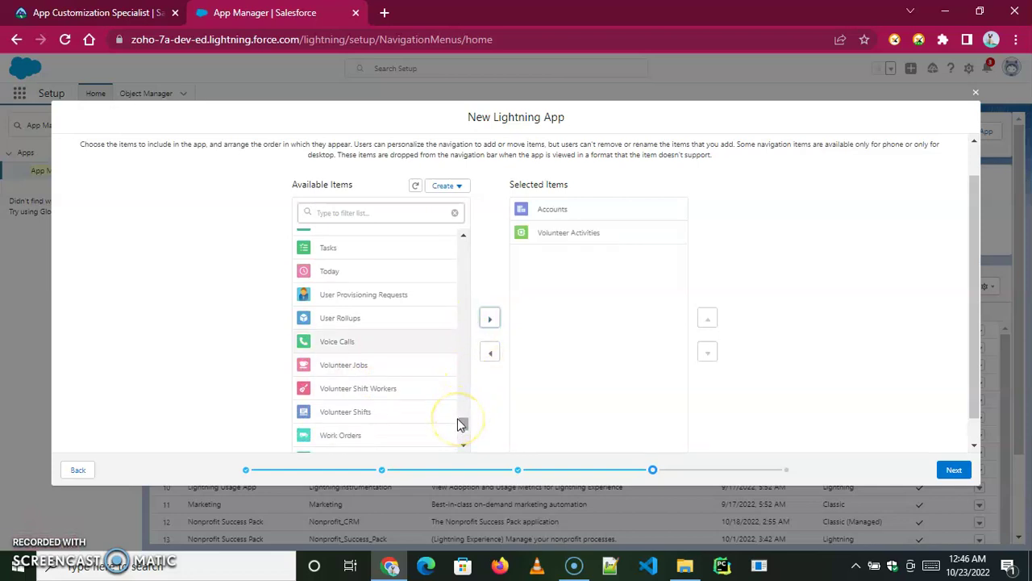
Step: Add Volunteer Jobs, Volunteer Shifts and Volunteer Shift Workers to the navigation items and continue to the user profiles
click(375, 365)
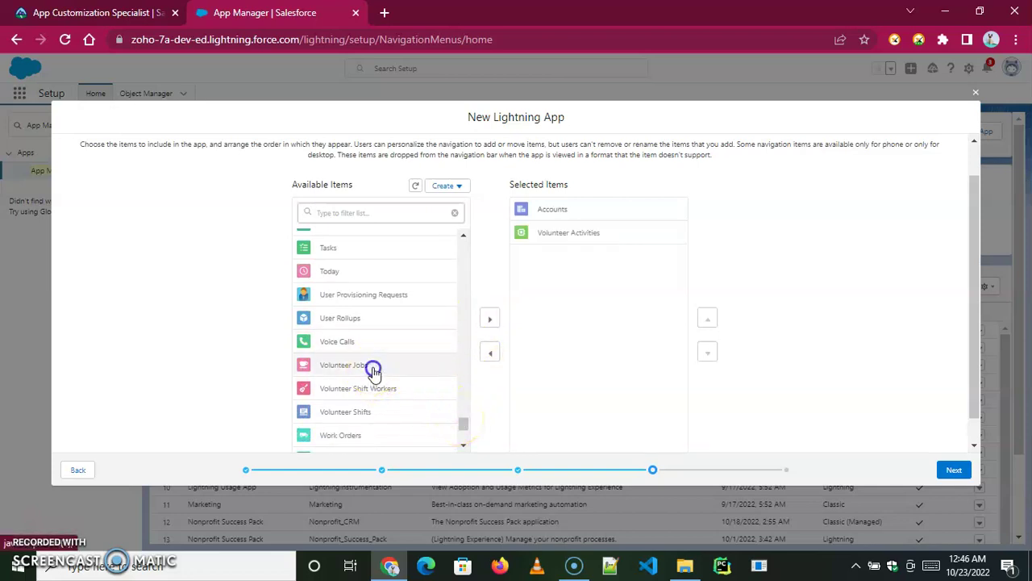
click(491, 319)
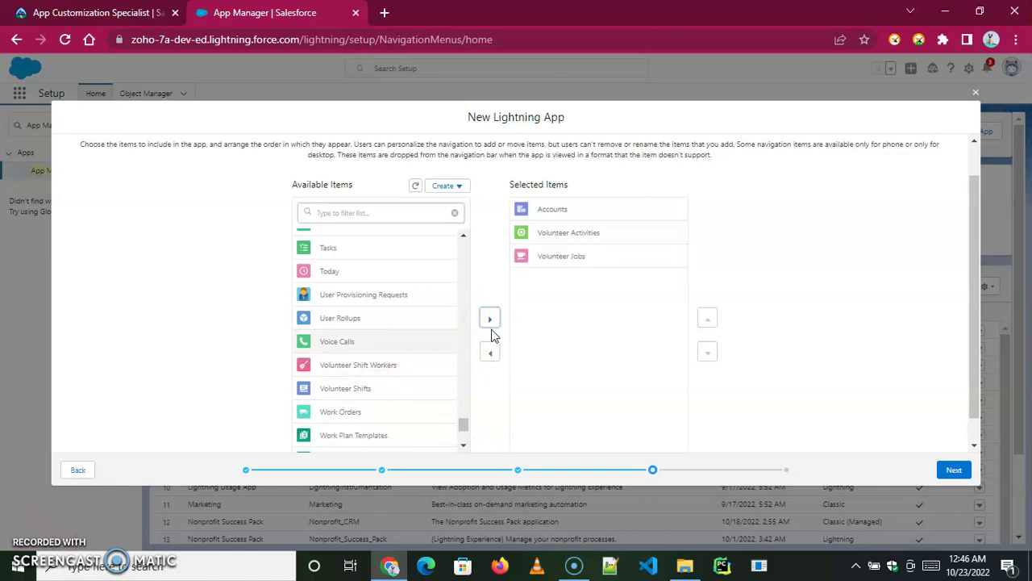
click(374, 388)
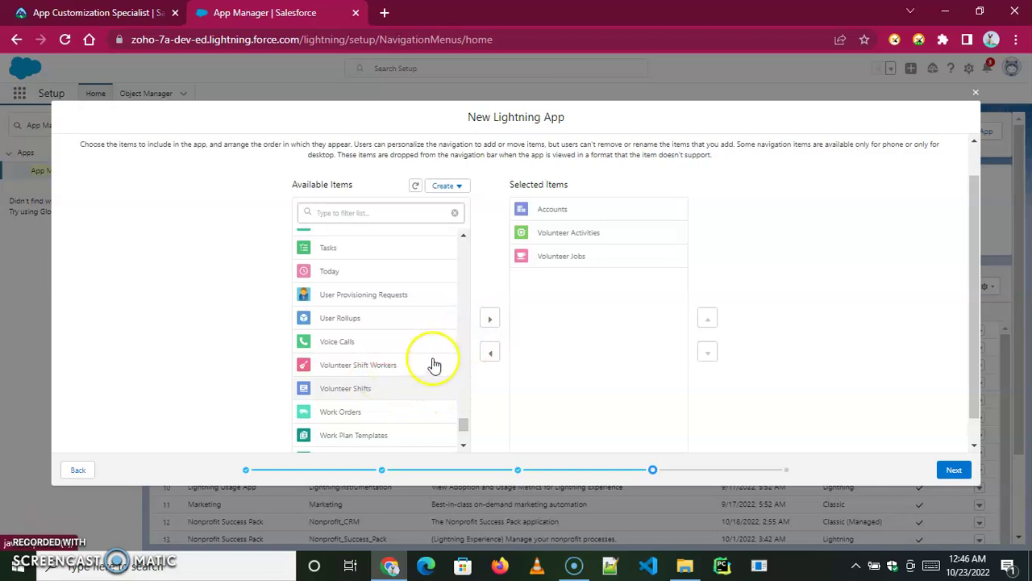
click(491, 319)
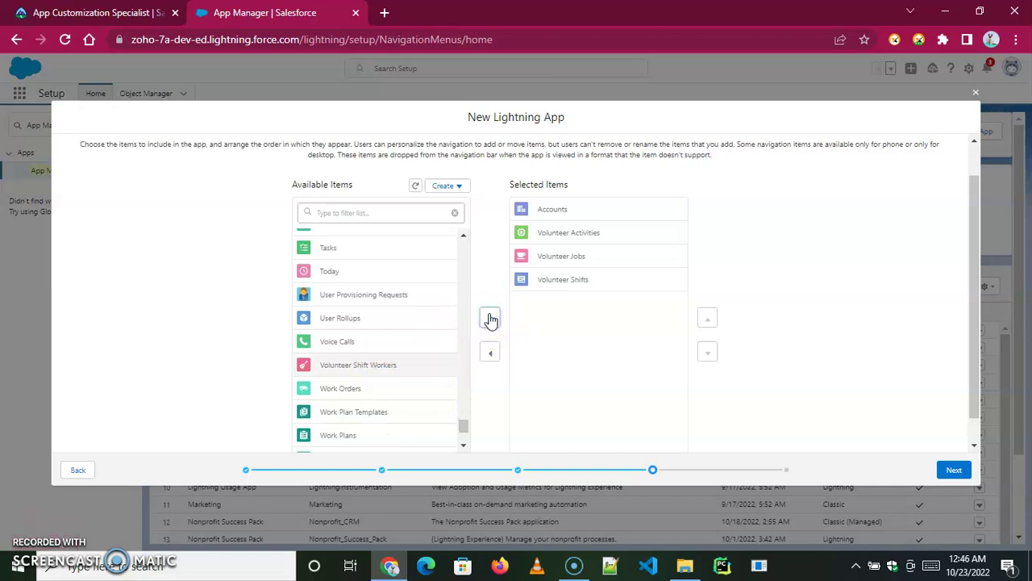
click(364, 363)
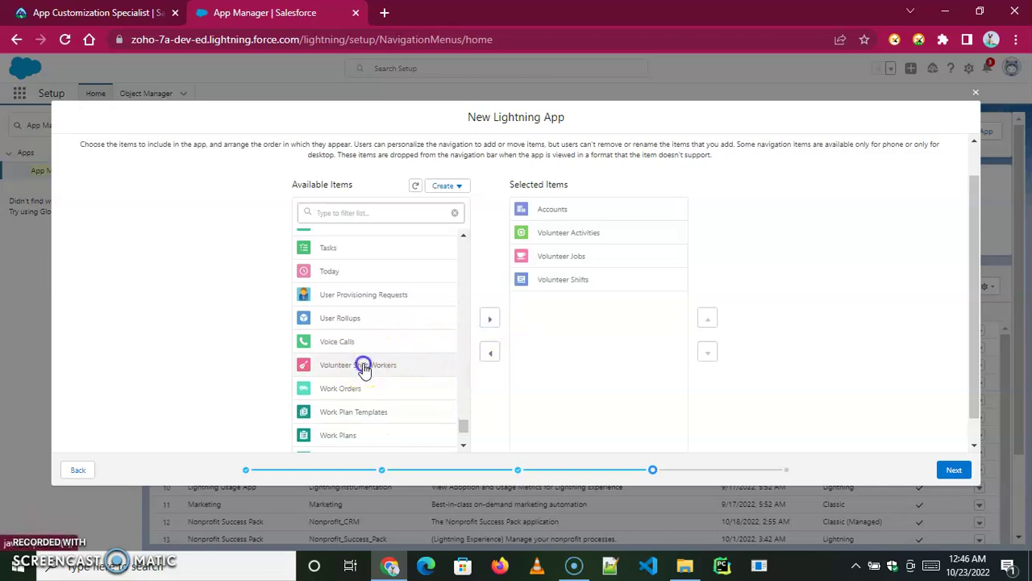
click(490, 318)
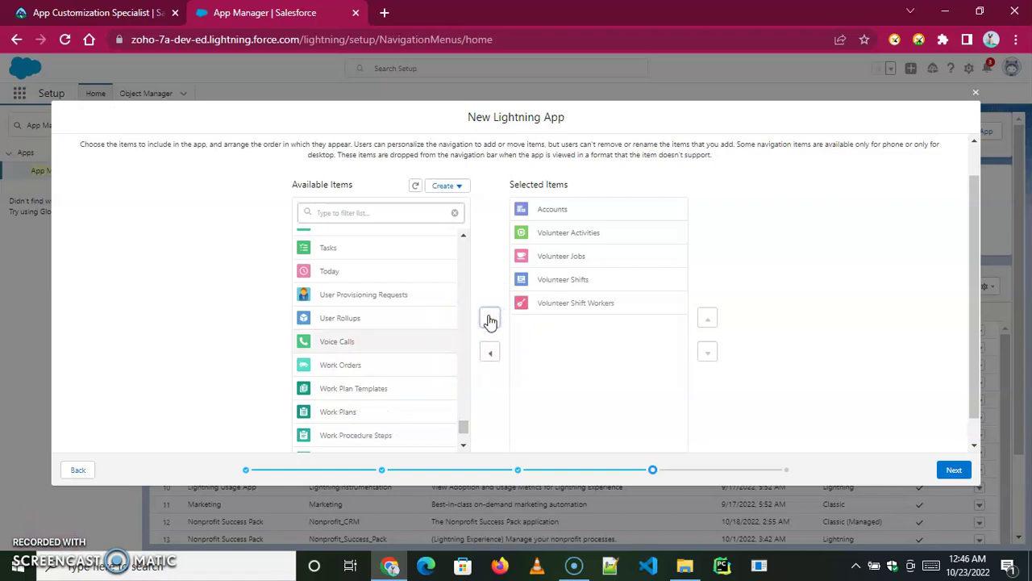
click(950, 471)
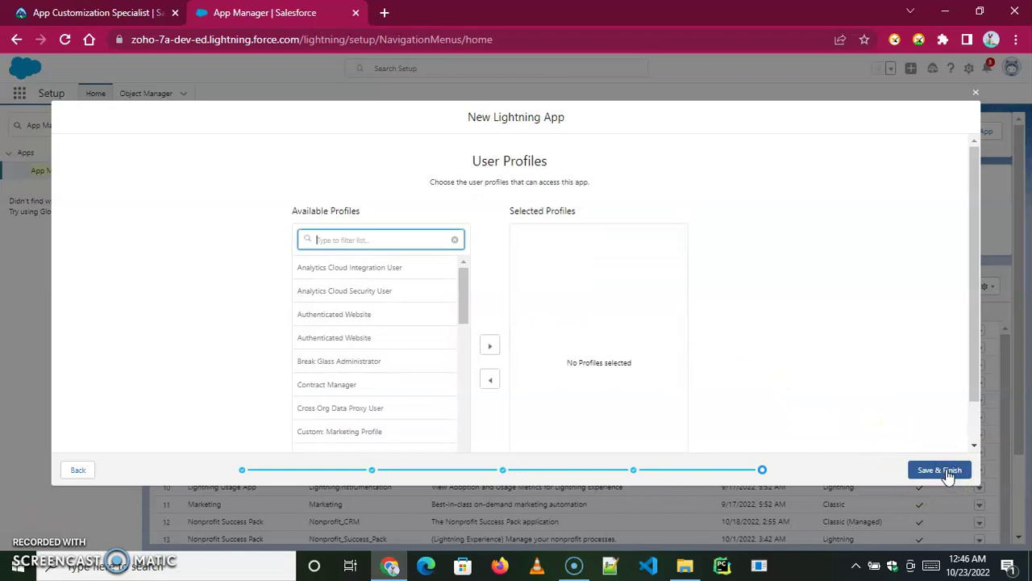
Step: Give Custom: Sales Profile access to the app by adding it to the selected profiles
drag(468, 284, 468, 306)
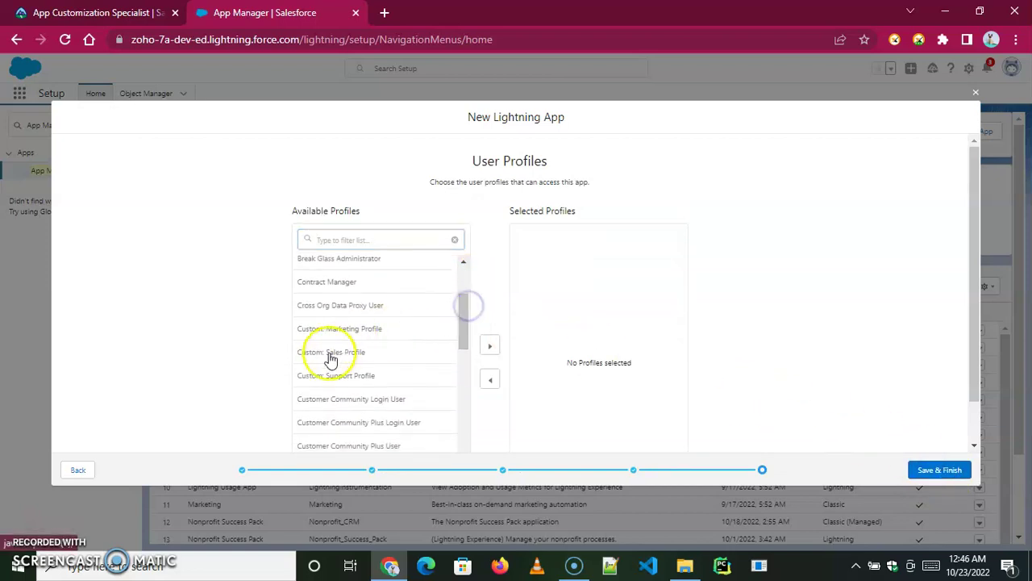
click(330, 354)
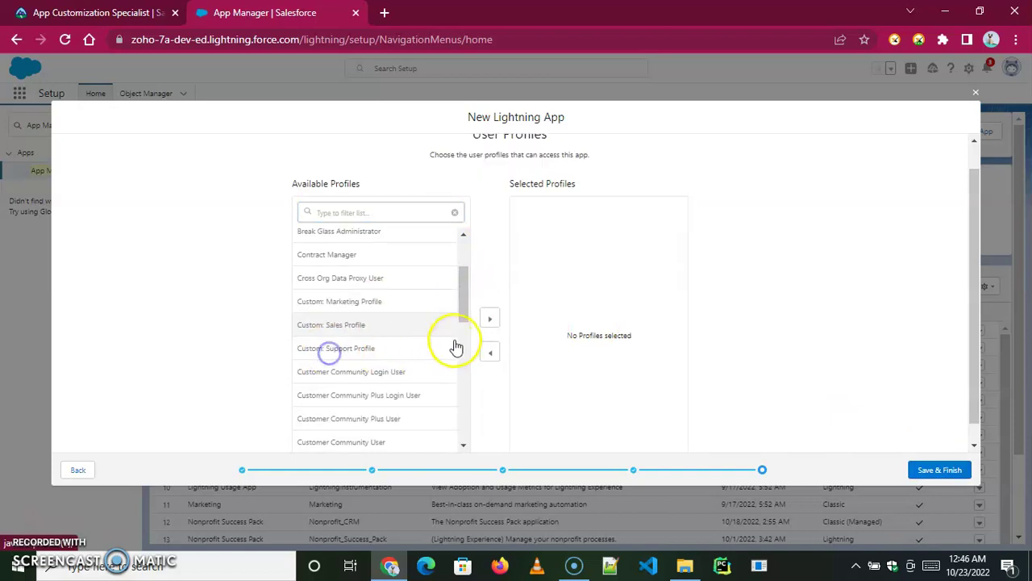
click(488, 317)
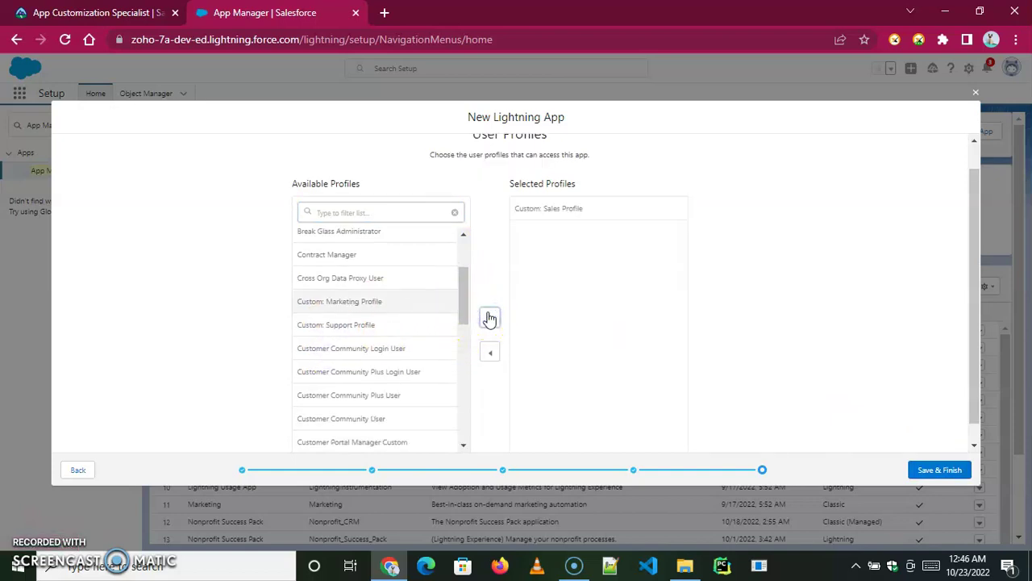
Step: Add System Administrator and Standard User to the app's selected profiles, then save and finish the new Lightning app
drag(461, 293, 454, 411)
click(329, 440)
click(491, 318)
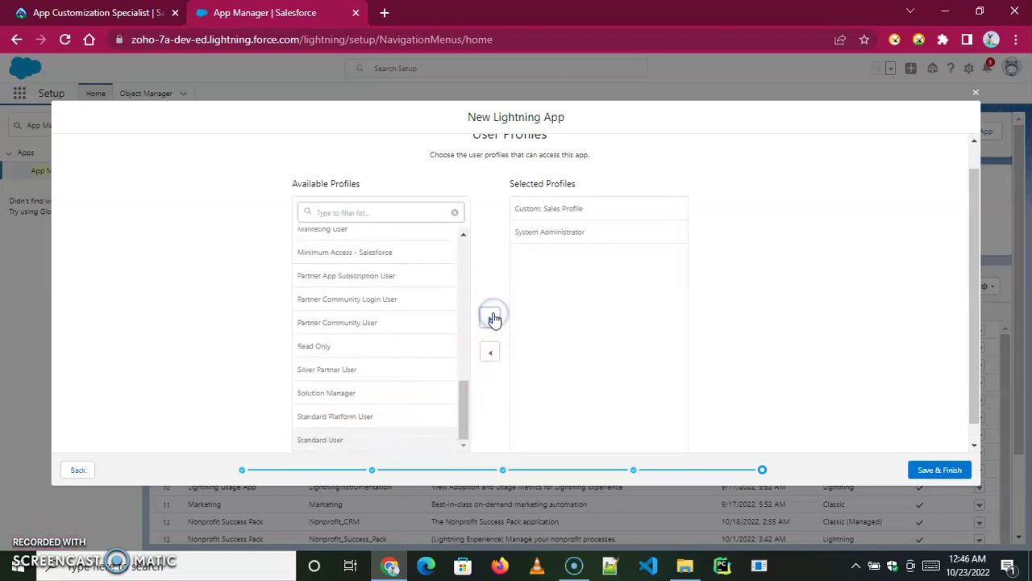
click(461, 406)
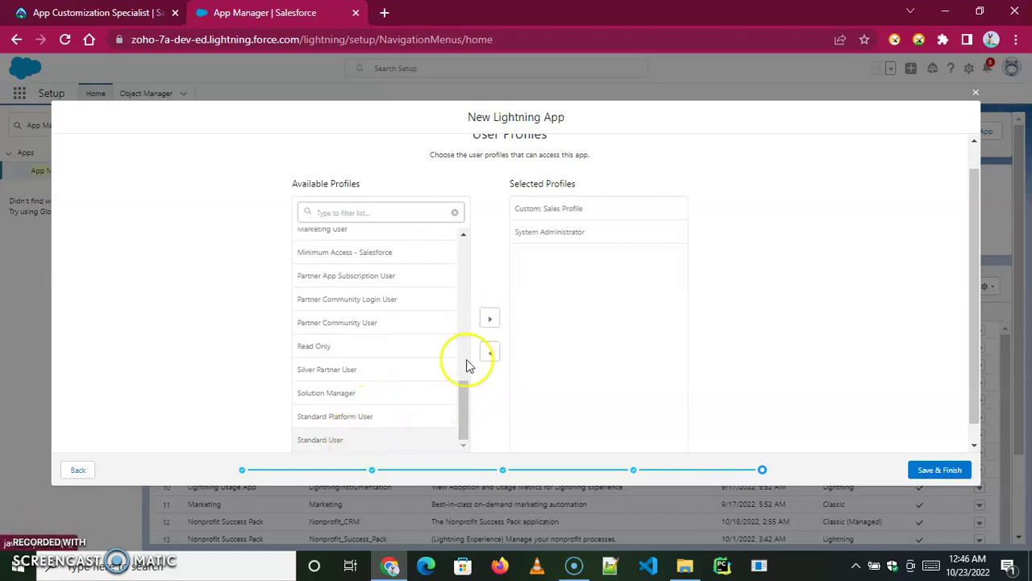
click(490, 319)
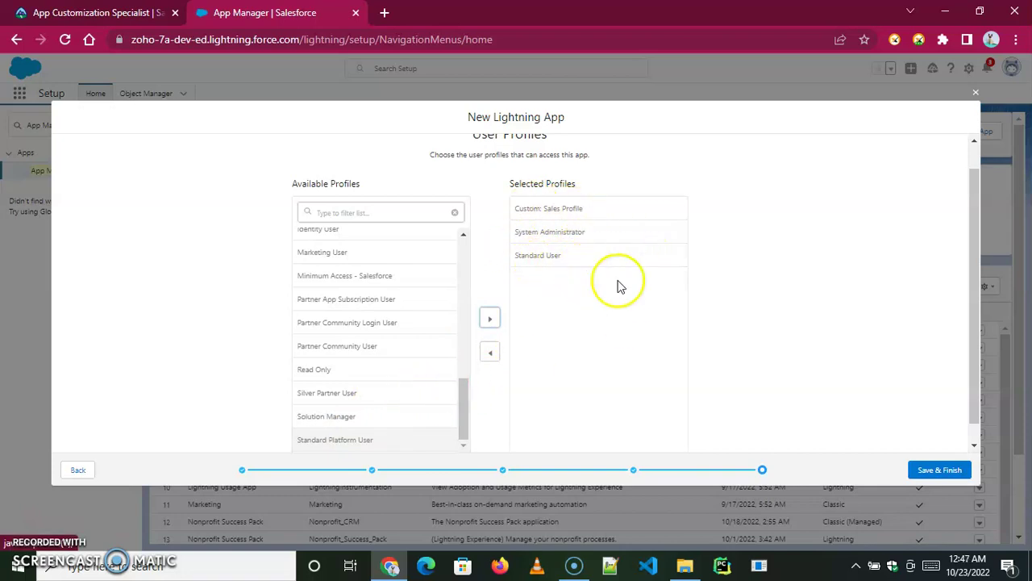
click(941, 469)
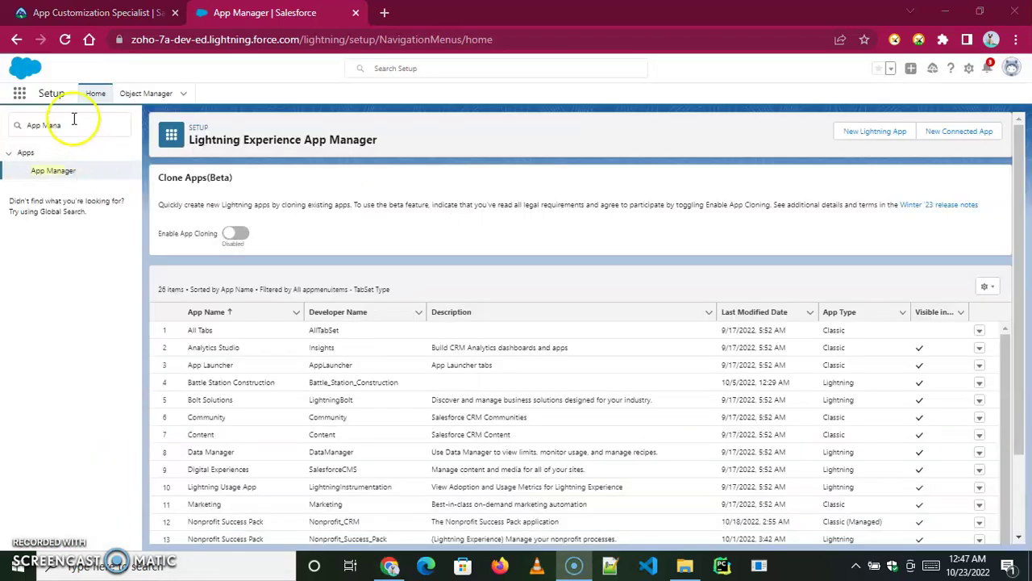
Step: Search Setup for "Light" and open the Lightning App Builder page list
click(72, 127)
key(ctrl+a)
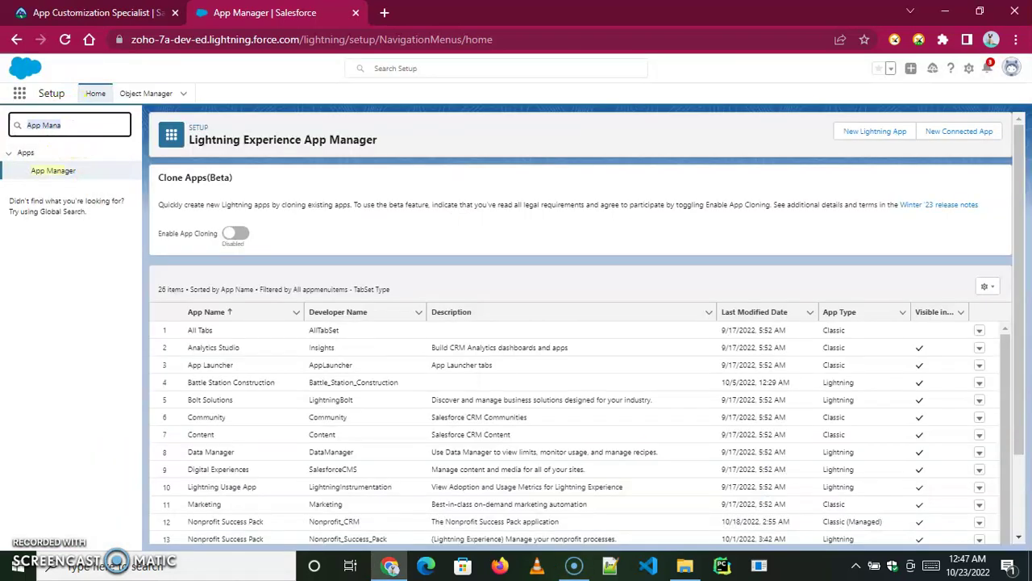
text(L)
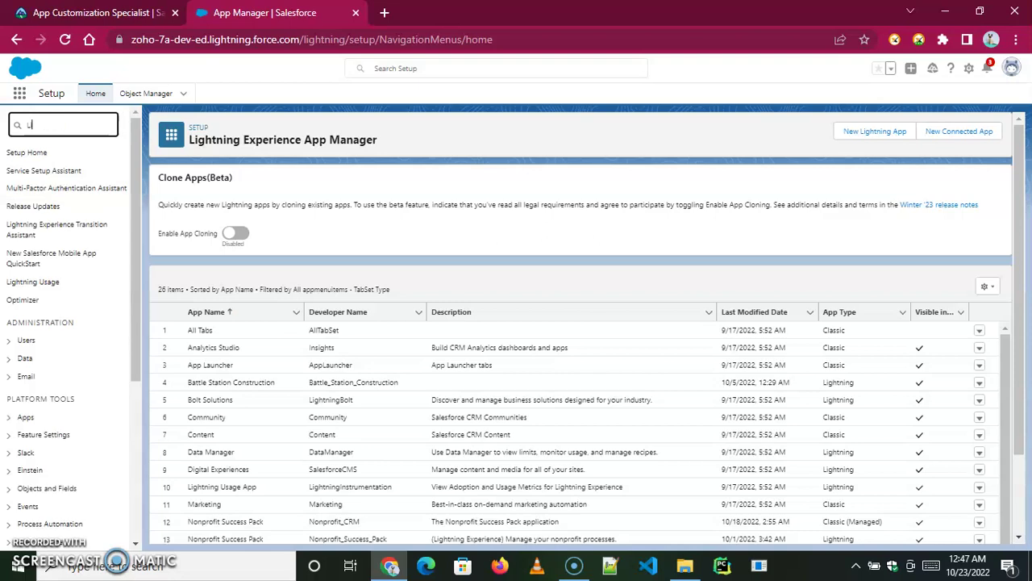
text(ightinh A)
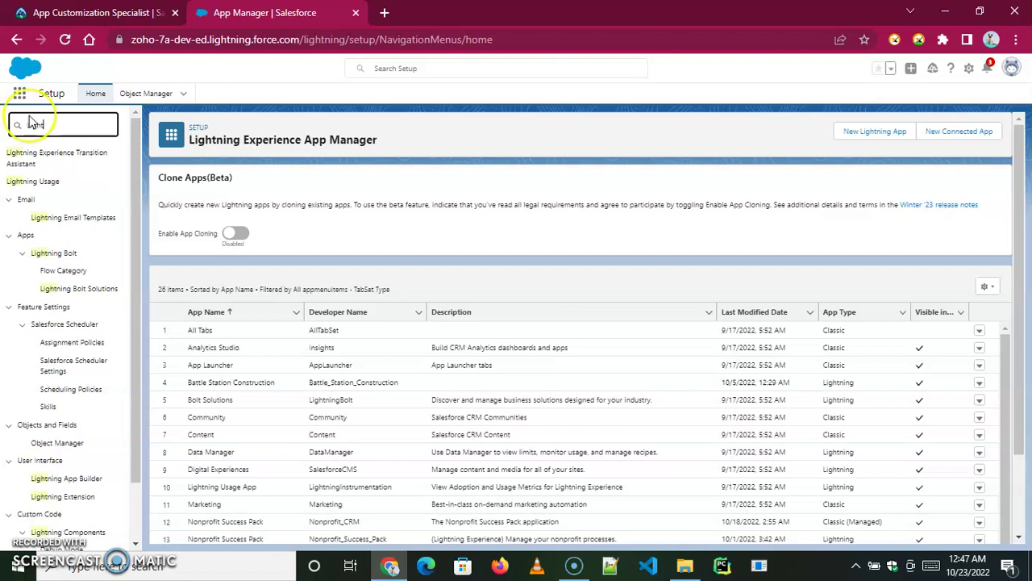
click(93, 478)
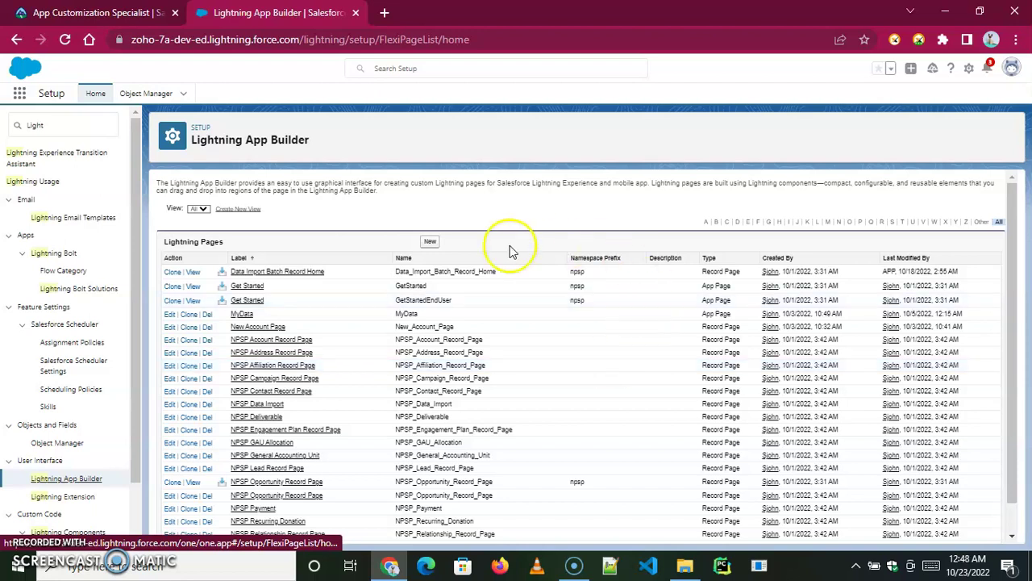
Step: Create a new App Page labelled Volunteering Data, checking the label against the Trailhead requirements, and continue to the layout choice
click(431, 241)
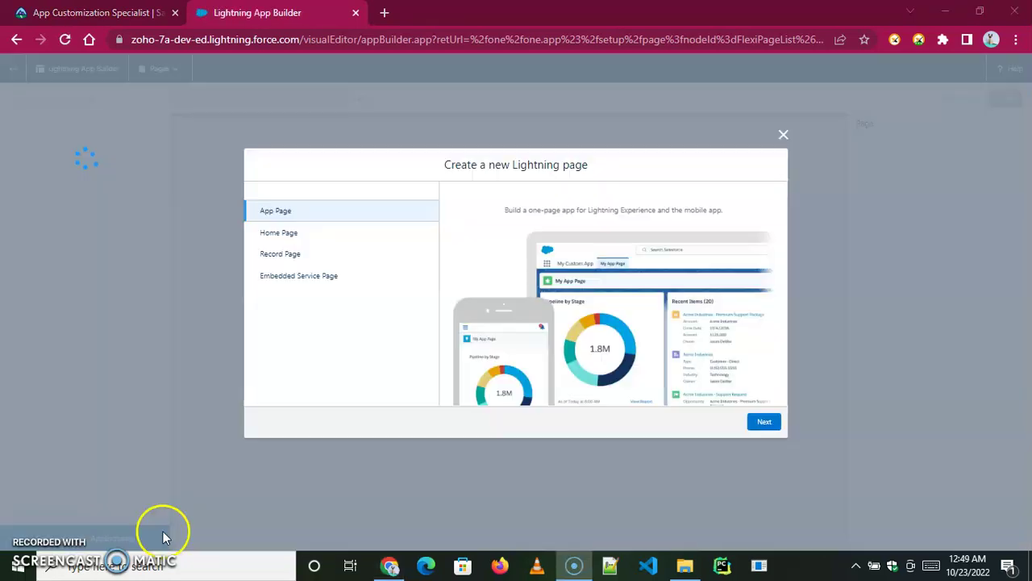
click(763, 423)
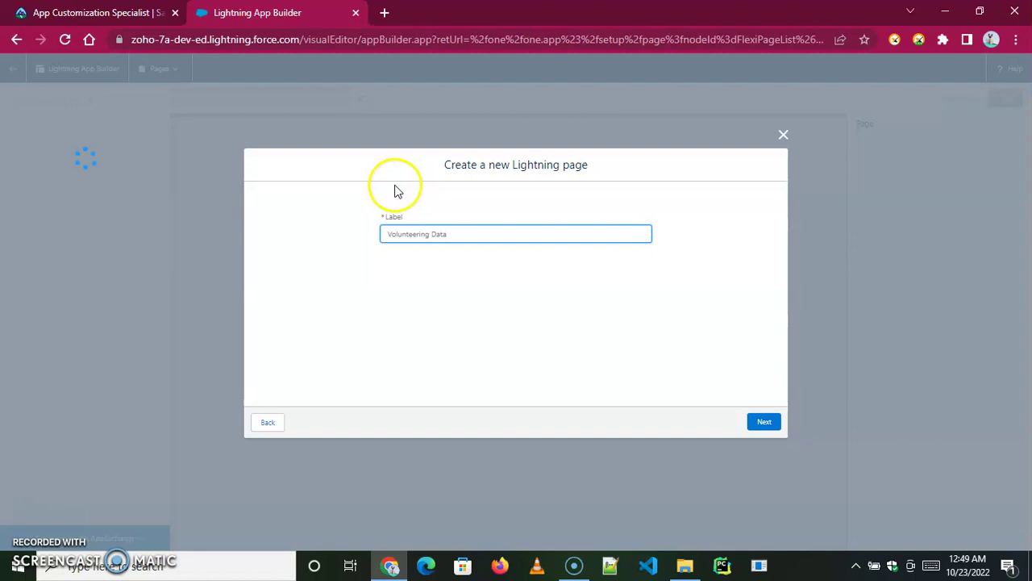
click(88, 12)
drag(484, 392, 415, 392)
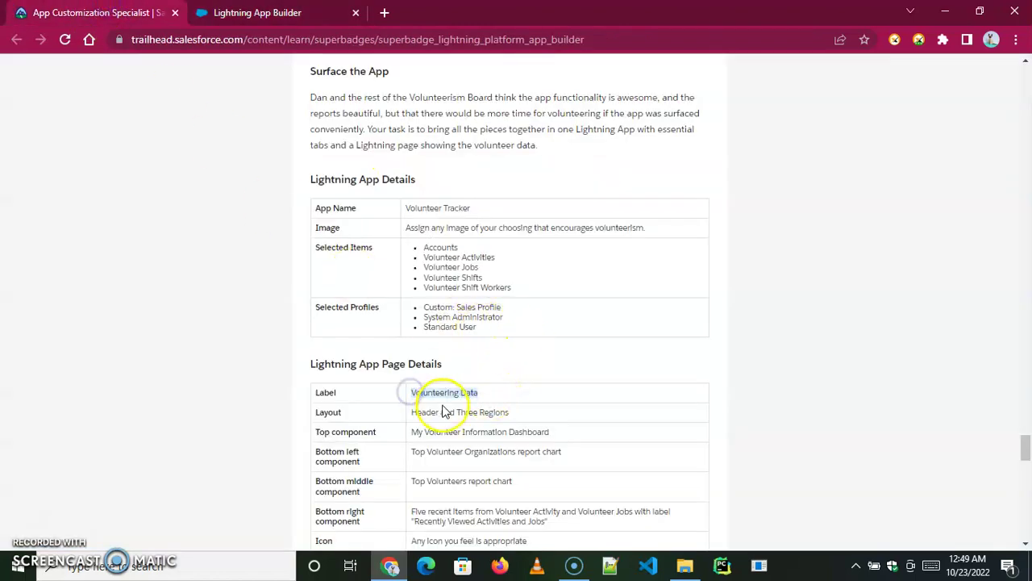
click(316, 13)
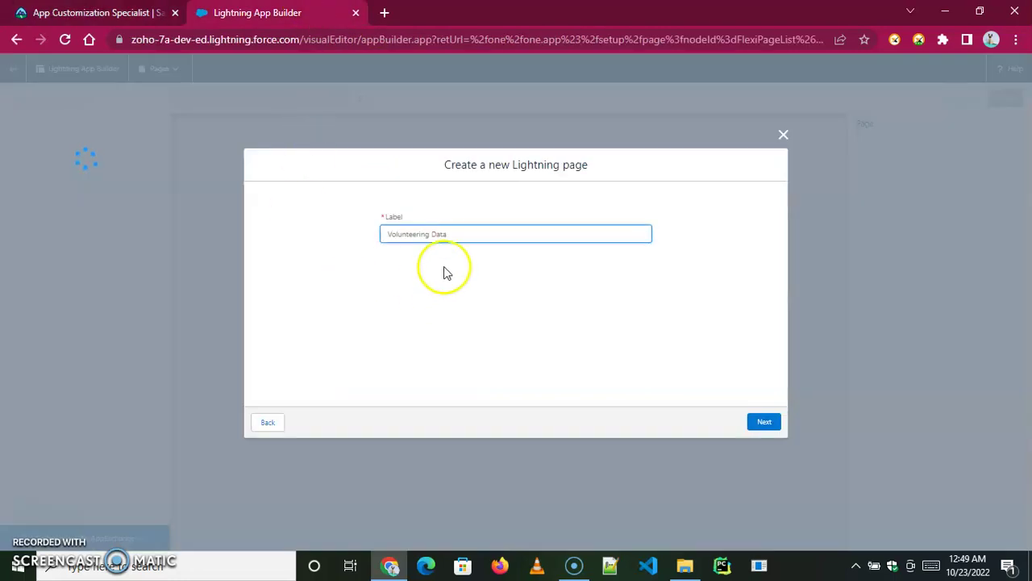
drag(462, 234, 372, 234)
key(BackSpace)
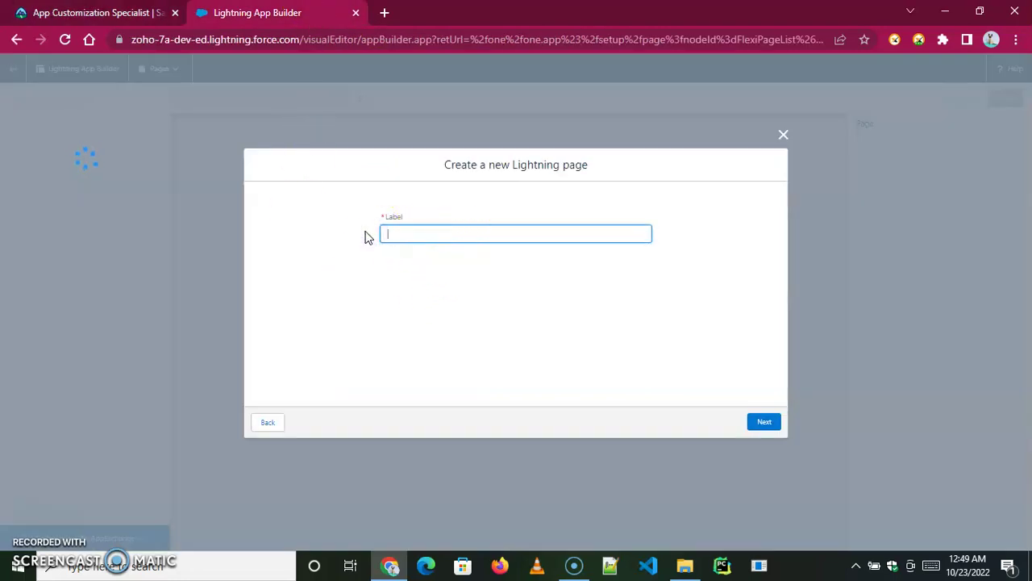
click(766, 421)
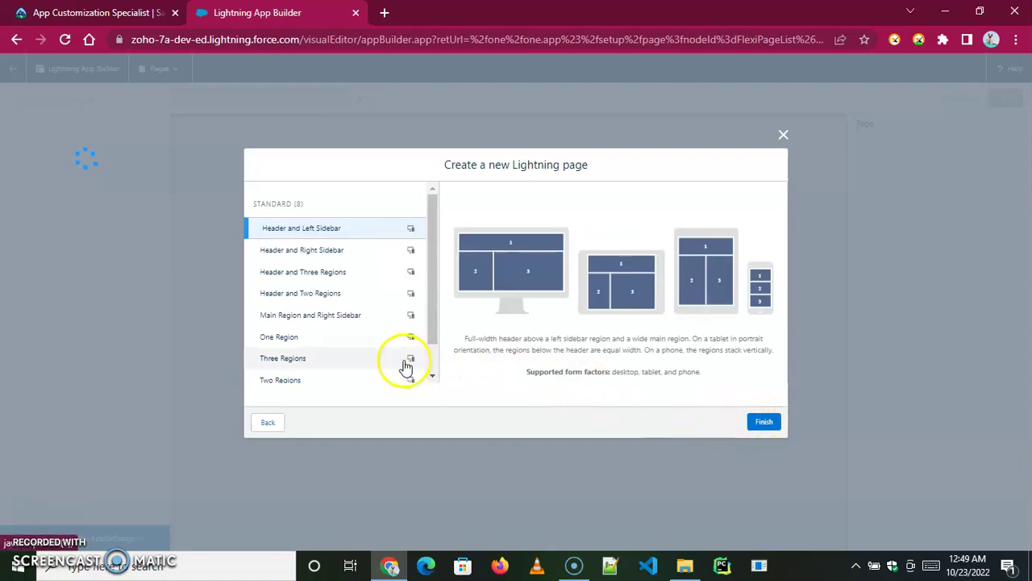
Step: Choose the Header and Three Regions layout and finish creating the Lightning page
click(409, 278)
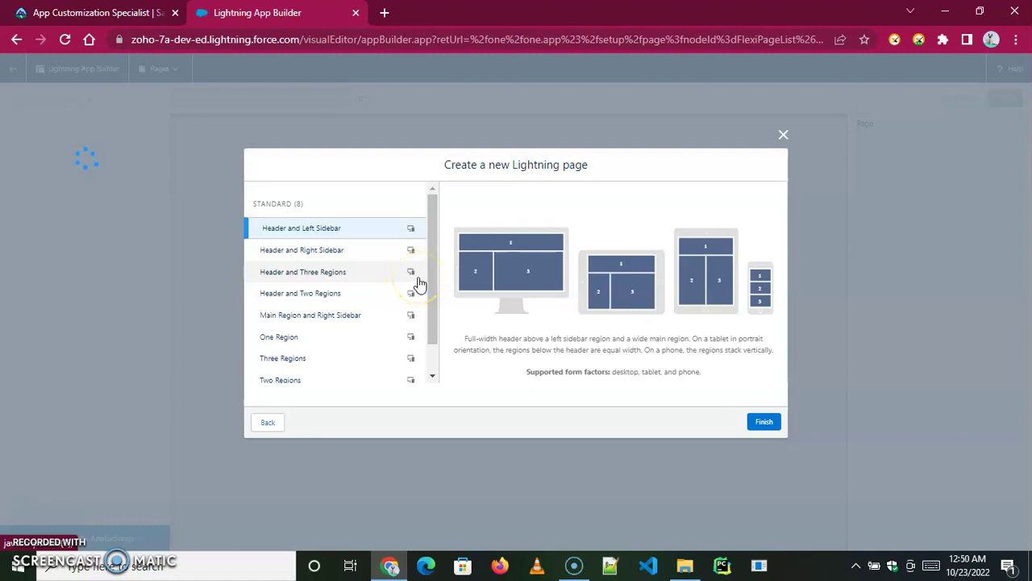
click(342, 276)
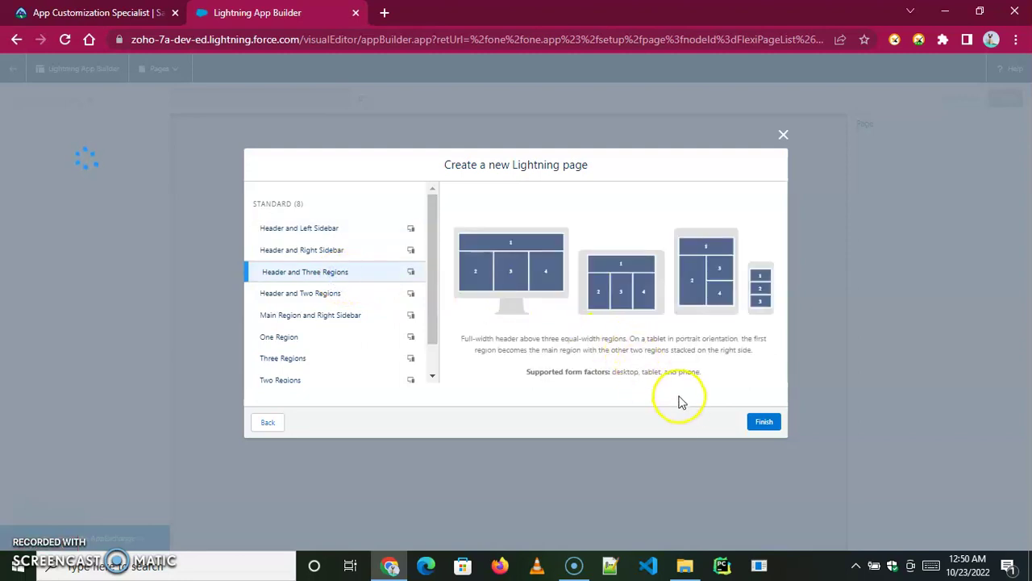
click(762, 423)
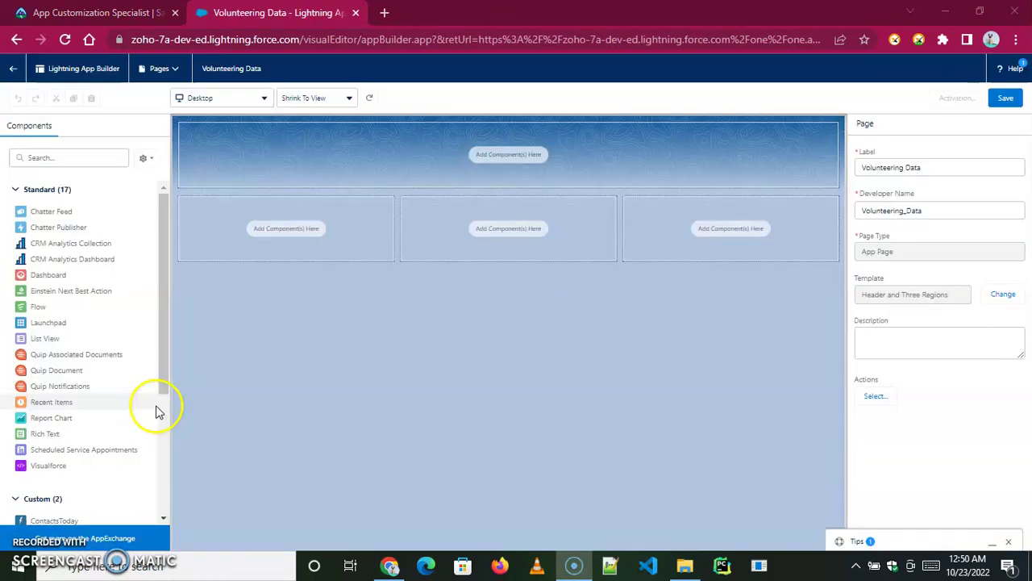
Step: Add a Dashboard component showing My Volunteer Information to the page's header region
drag(171, 340, 167, 190)
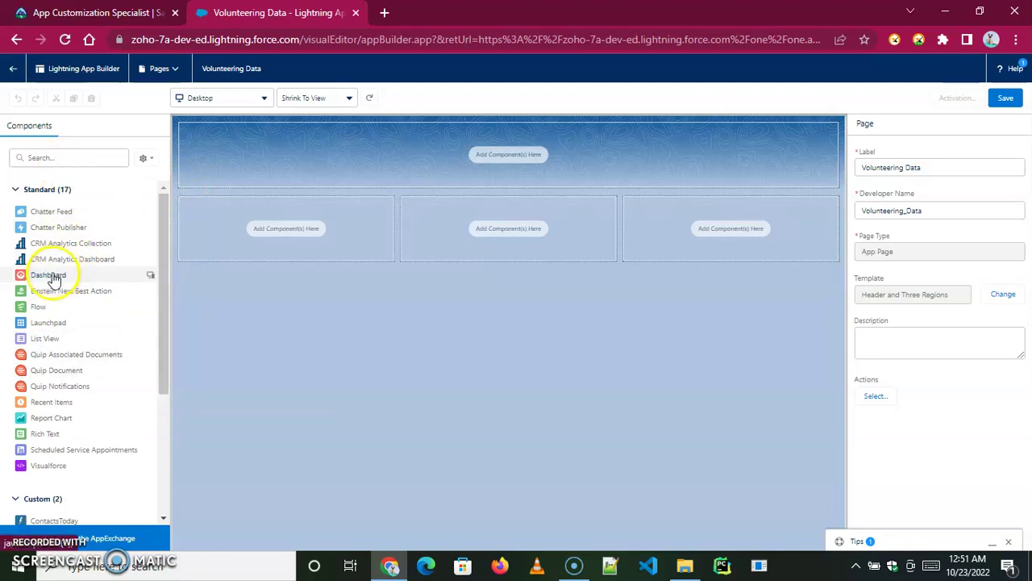
drag(51, 278, 453, 152)
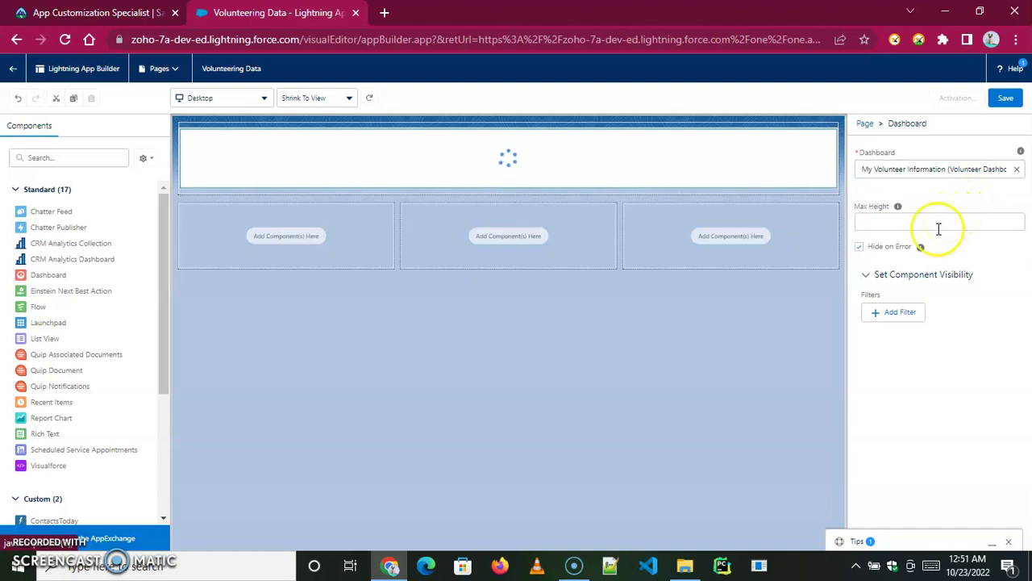
click(431, 356)
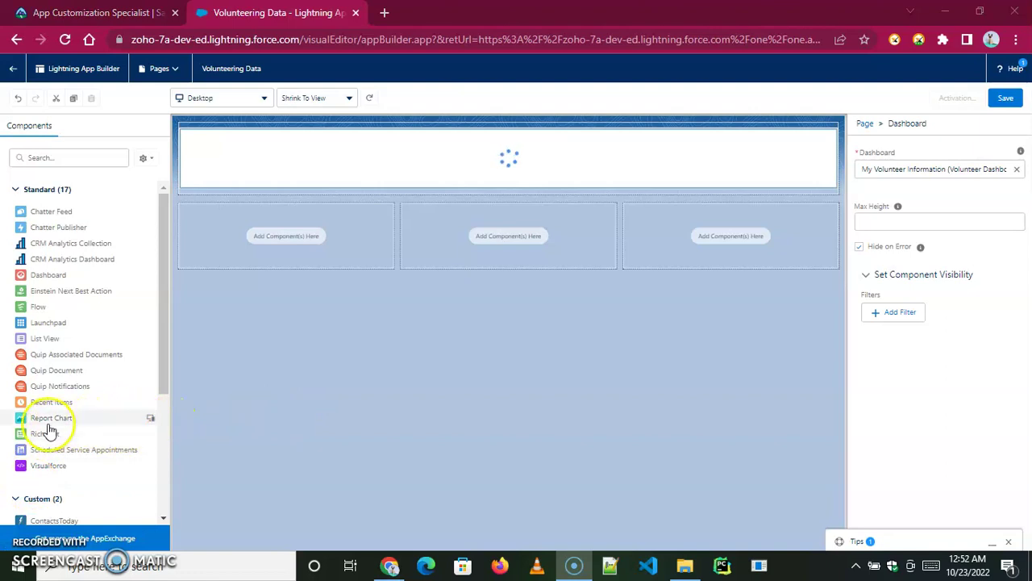
Step: Add a Report Chart to the middle region below the header, using the Top Volunteer Organizations report without a filter
drag(131, 422, 462, 223)
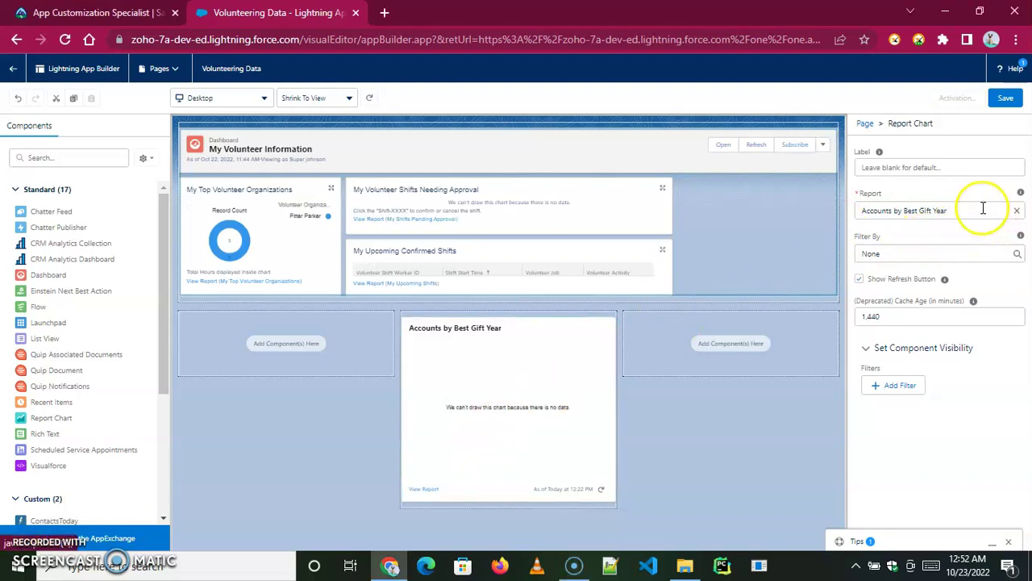
click(1017, 210)
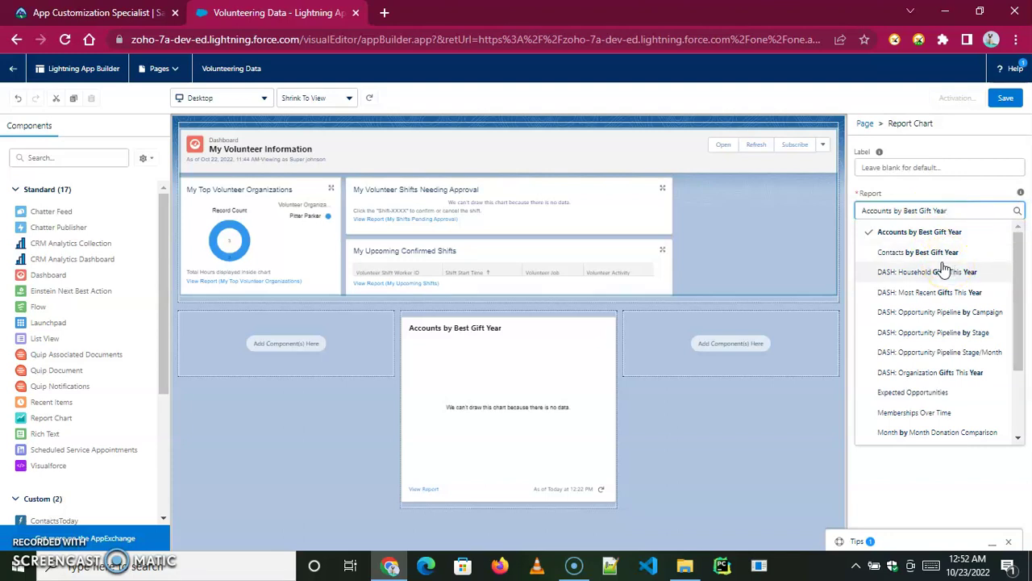
drag(1019, 296, 1018, 403)
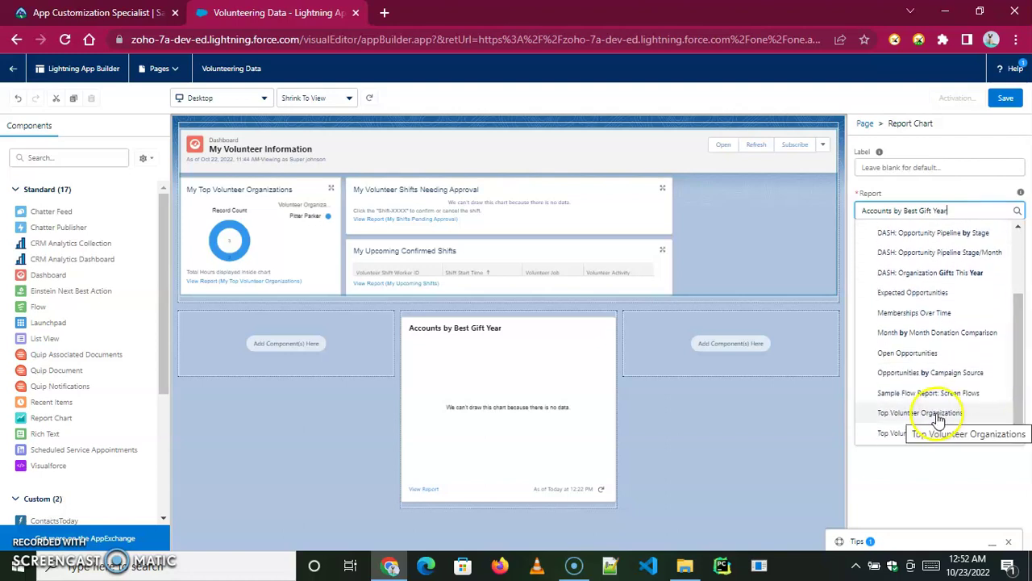
click(921, 412)
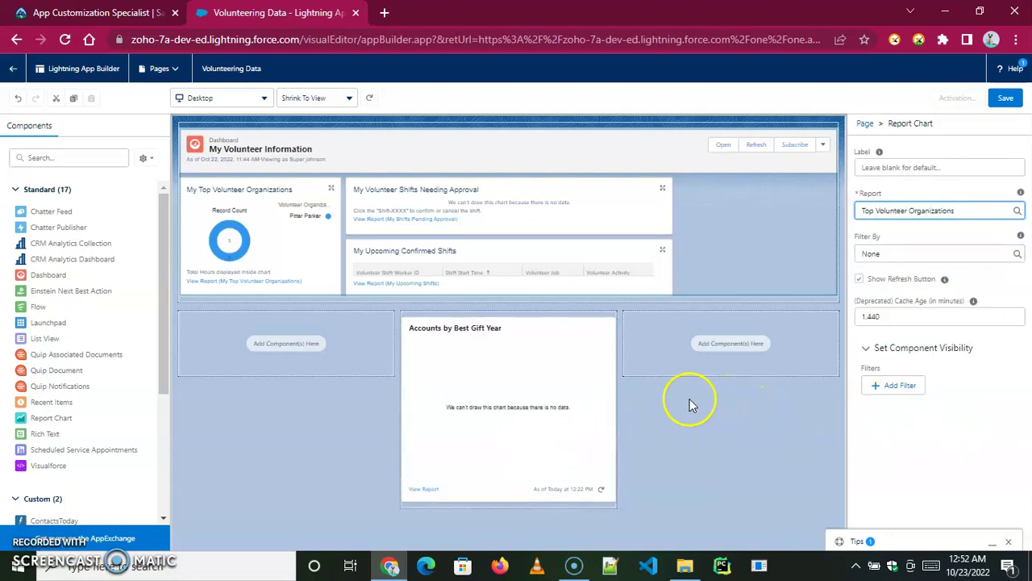
click(897, 252)
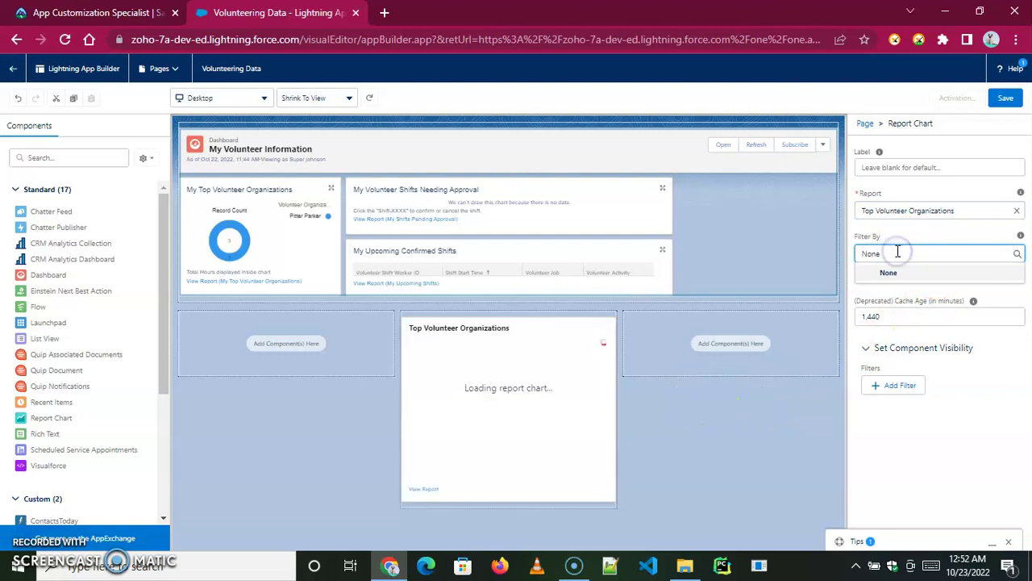
click(721, 461)
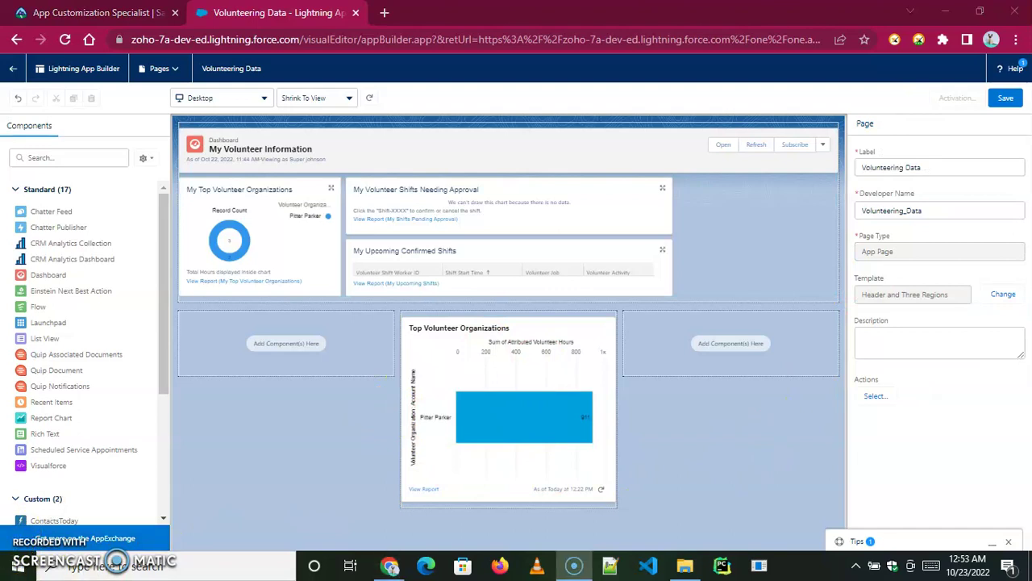
Step: Add a Report Chart to the left region below the header and set its report to Top Volunteer Organizations
drag(55, 426, 253, 348)
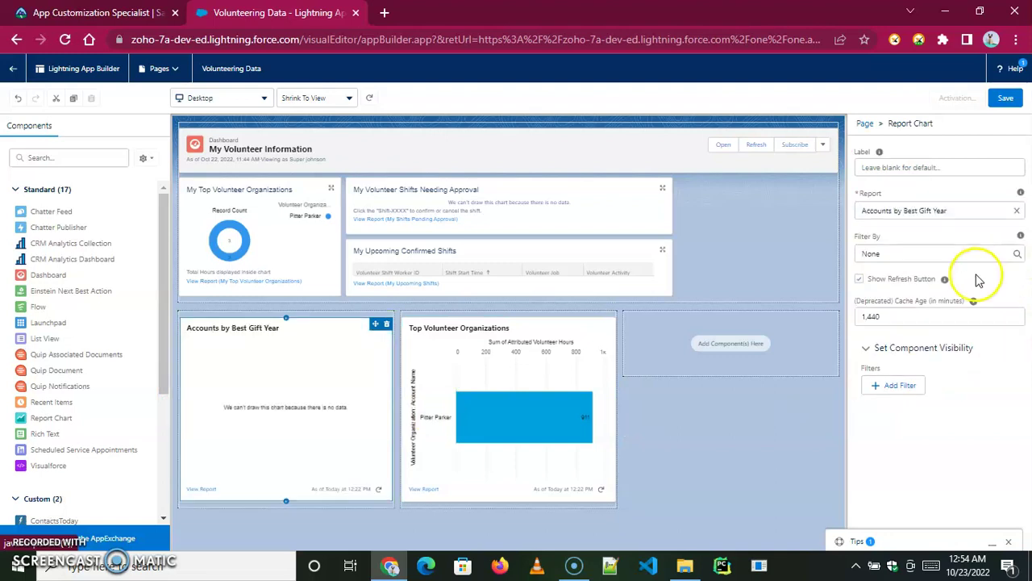
click(935, 212)
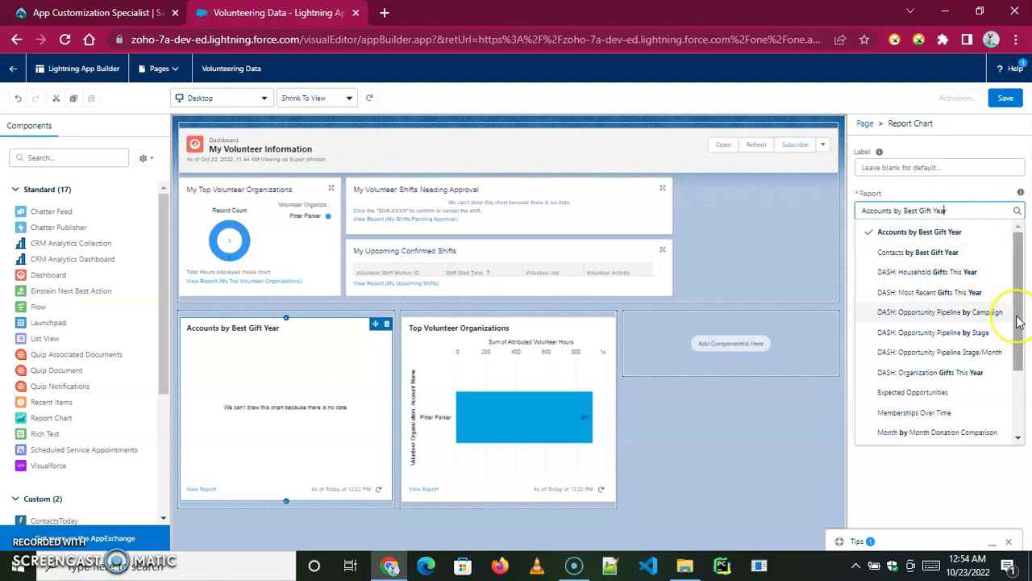
drag(1018, 321, 1021, 387)
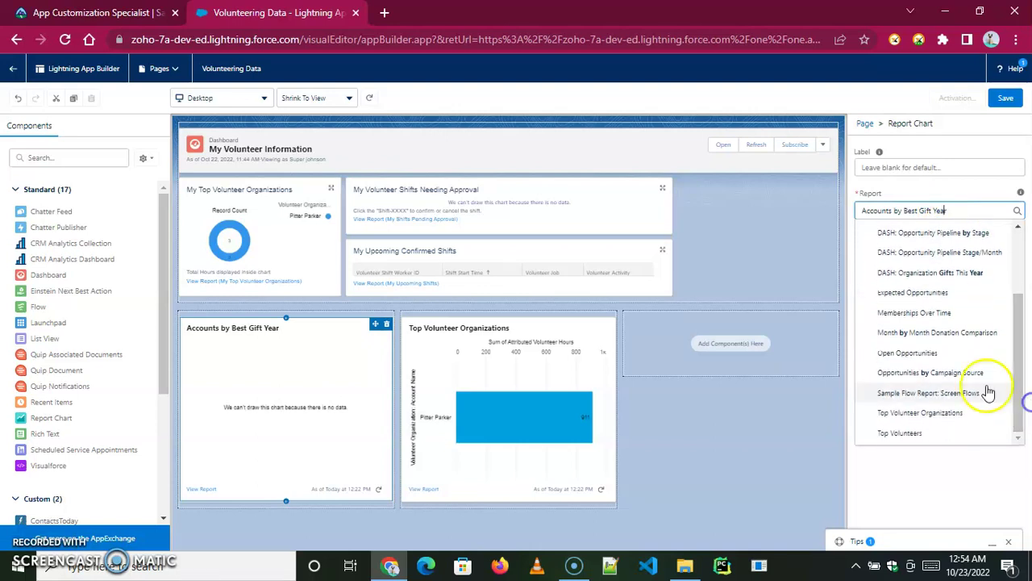
click(948, 413)
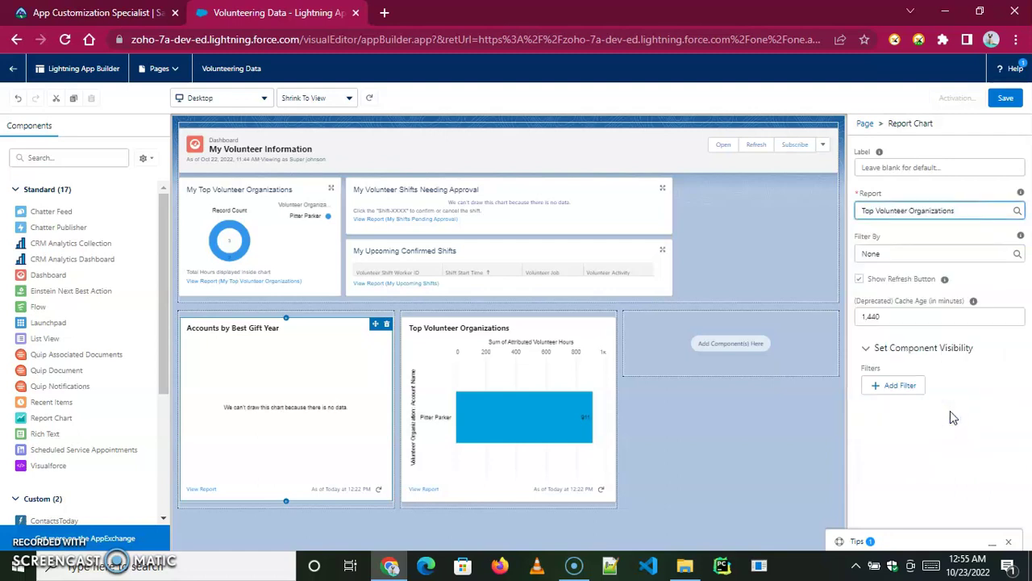
Step: Change the middle region's chart to the Top Volunteers report
click(497, 371)
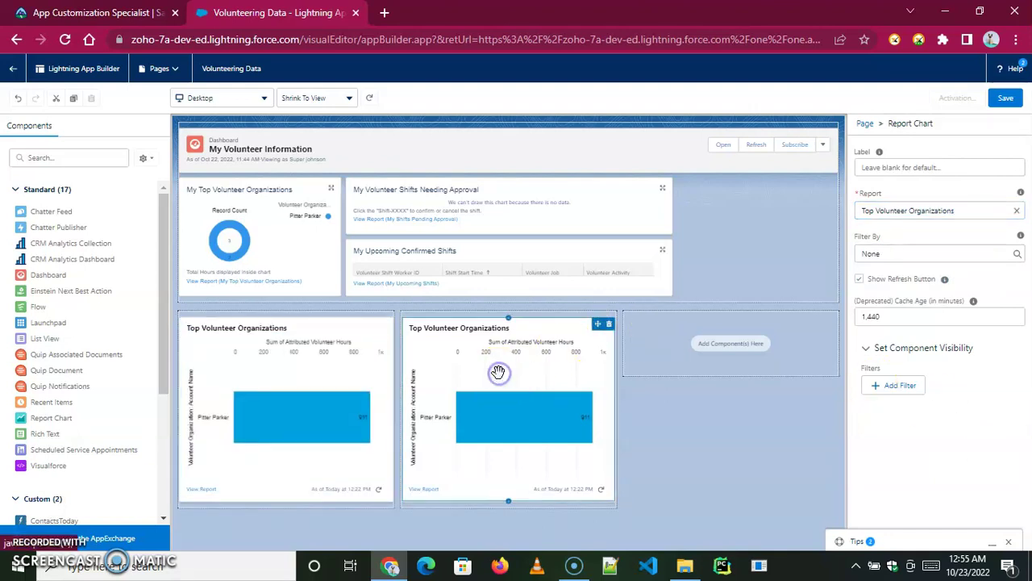
click(944, 211)
scroll(934, 425, down, 3)
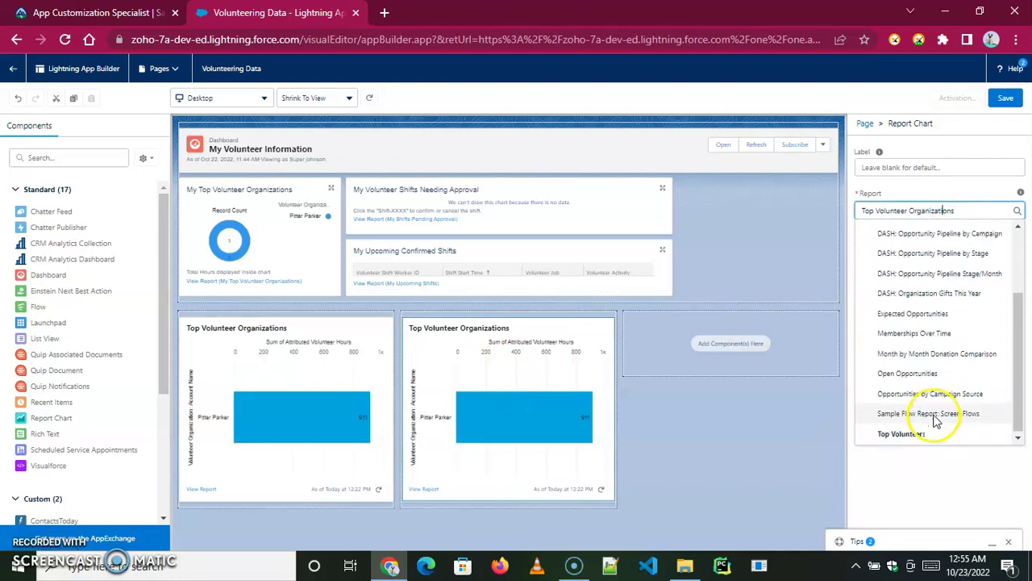
click(902, 433)
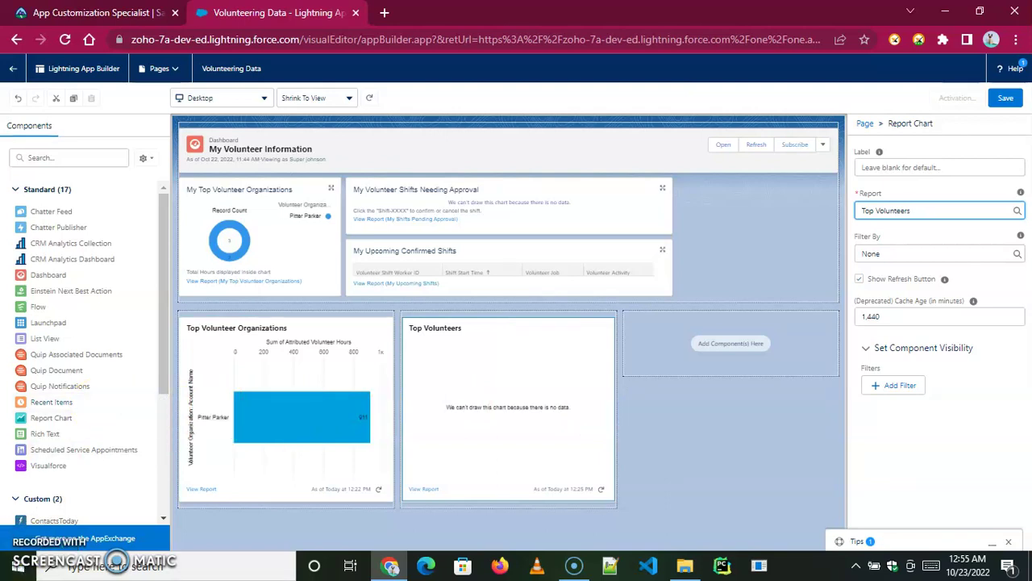
Step: Add a Recent Items component to the empty region beside the Top Volunteers chart
click(67, 453)
drag(70, 399, 671, 331)
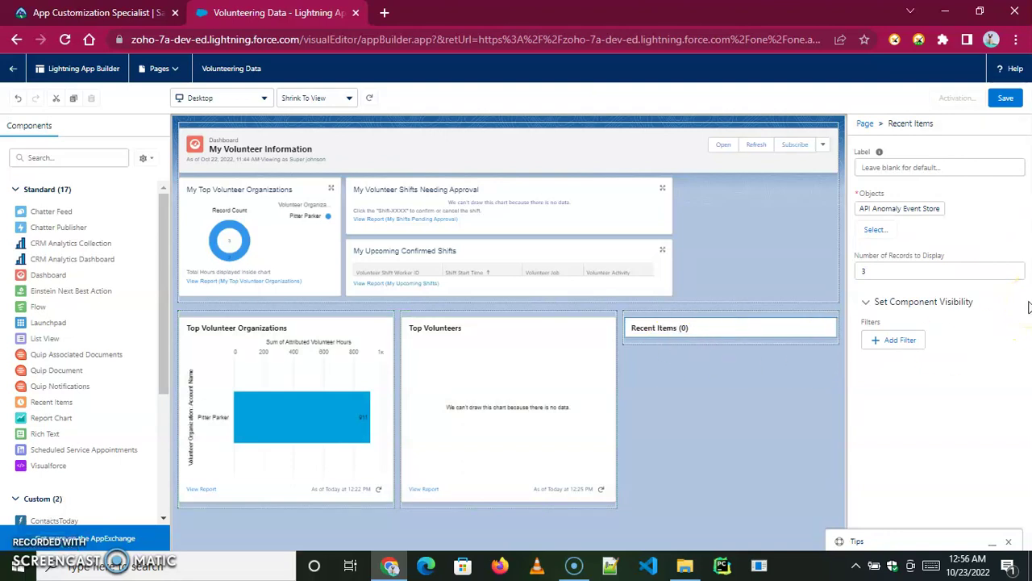
click(875, 229)
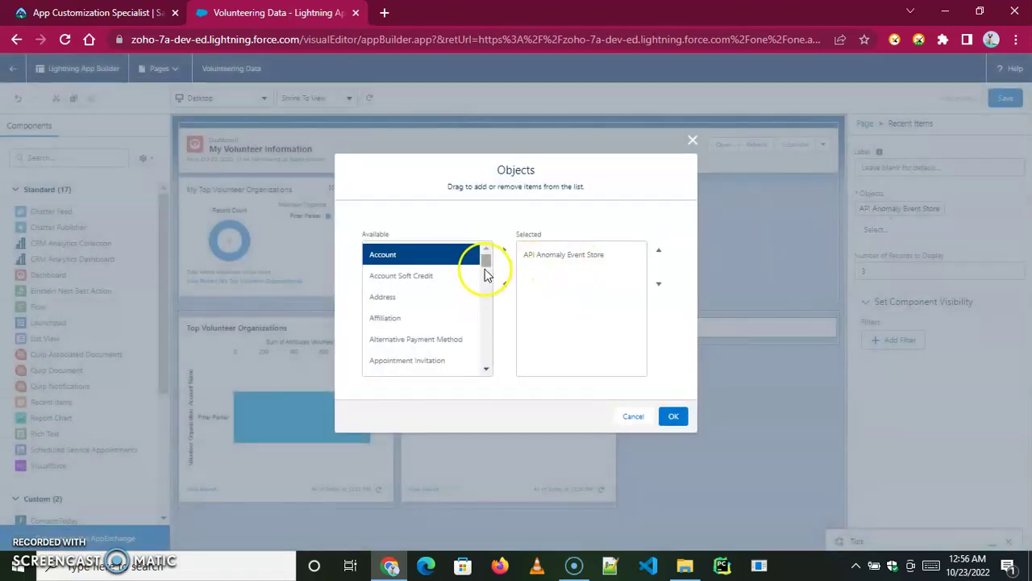
drag(486, 260, 490, 311)
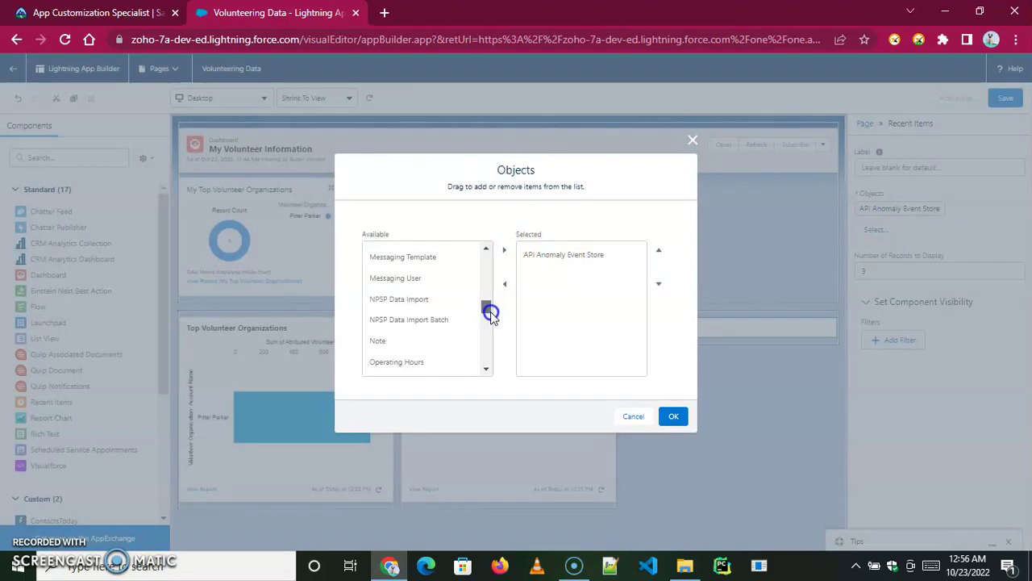
click(692, 139)
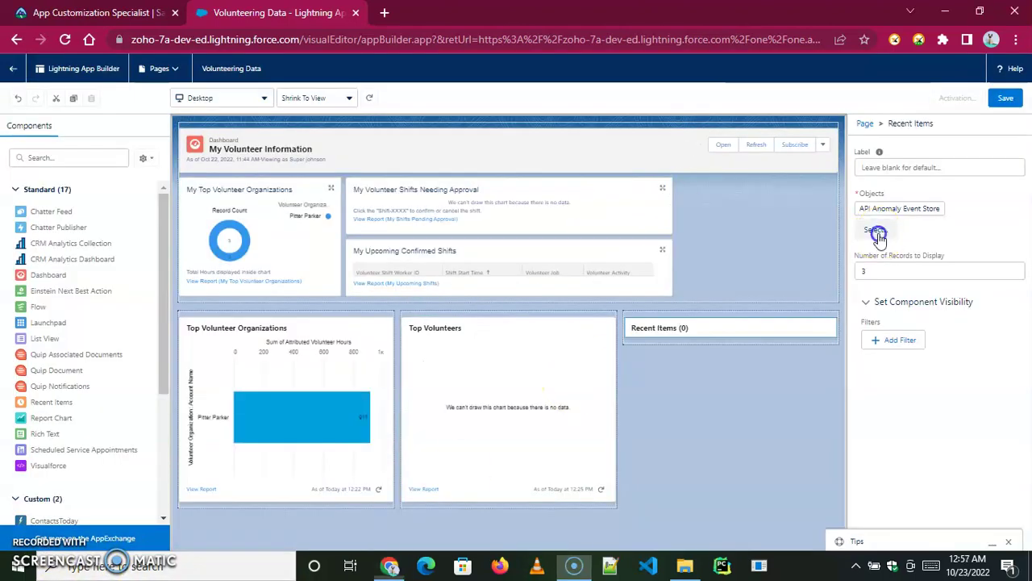
Step: Set the Recent Items component's objects to Volunteer Activity and Volunteer Job, removing API Anomaly Event Store
click(877, 230)
drag(484, 258, 486, 346)
click(394, 344)
click(504, 249)
click(547, 256)
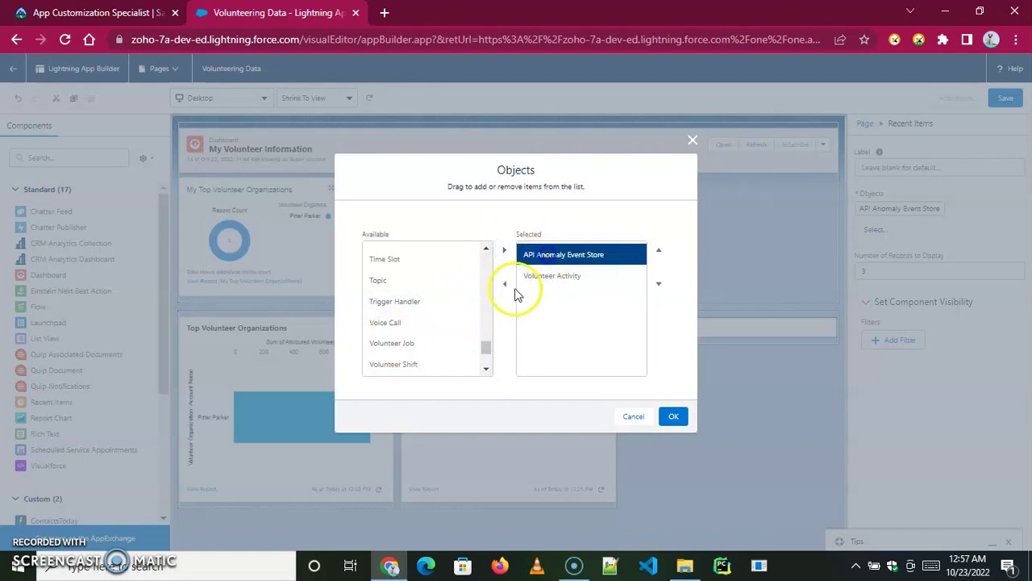
click(505, 283)
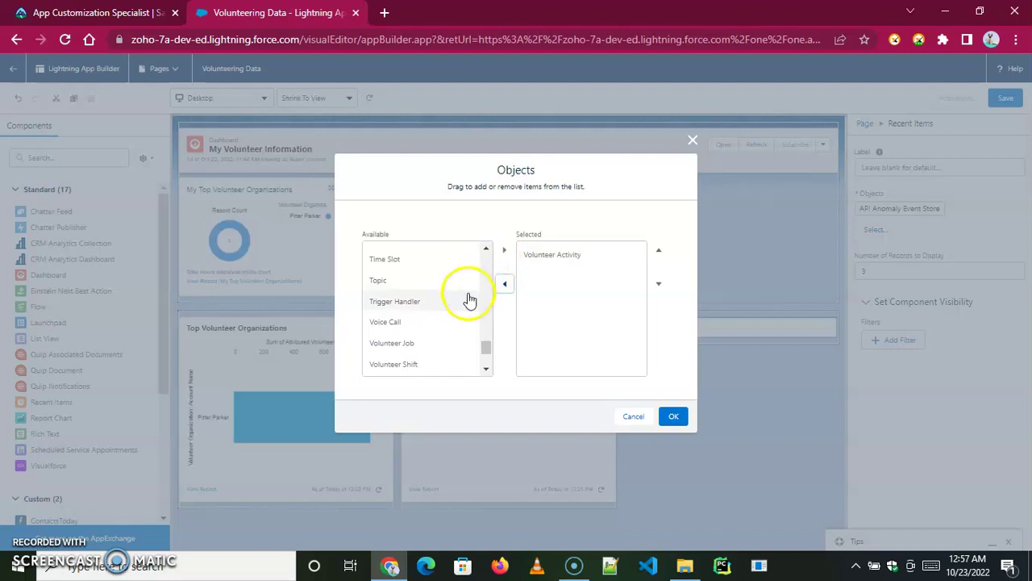
click(411, 345)
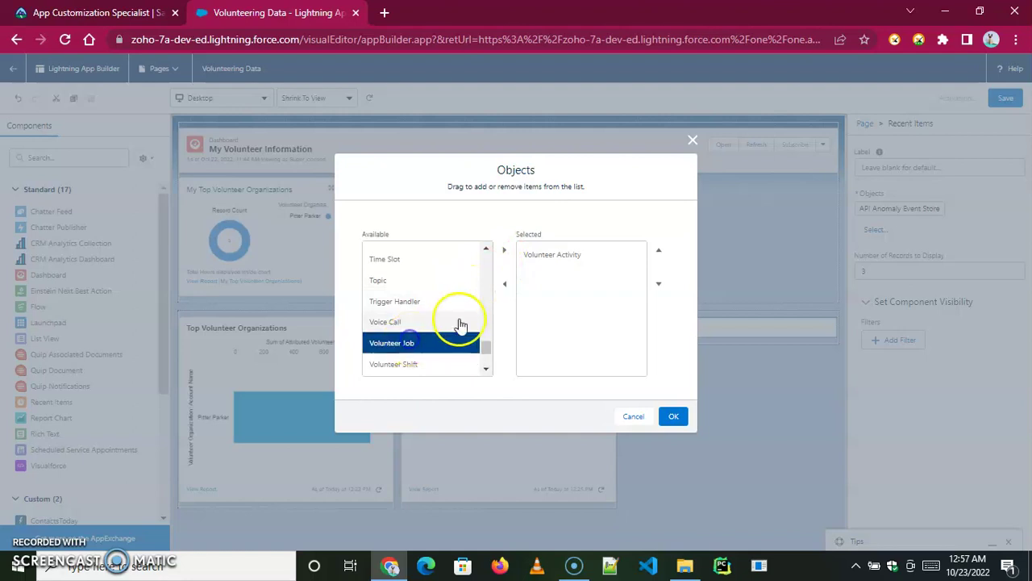
click(504, 250)
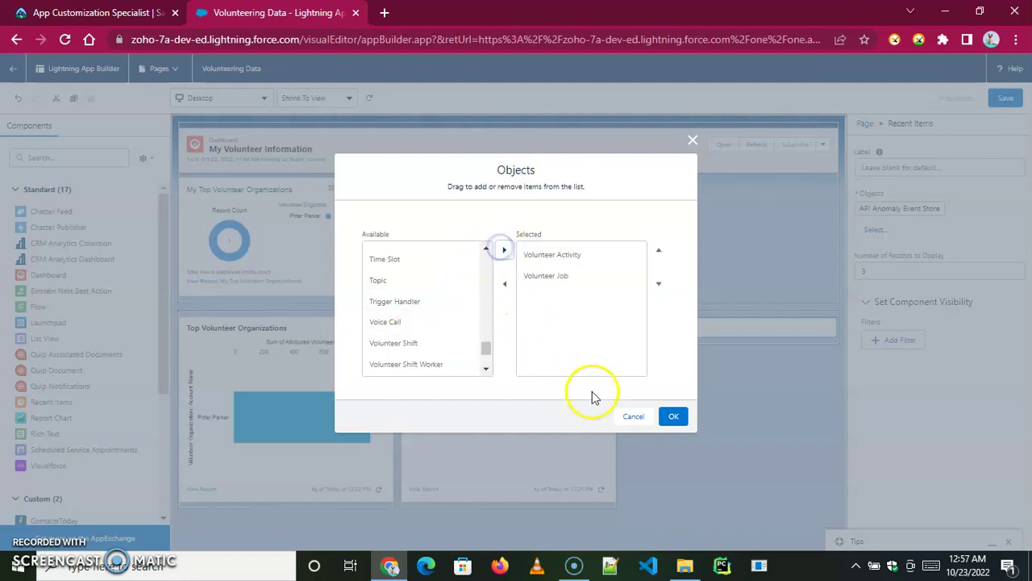
click(675, 416)
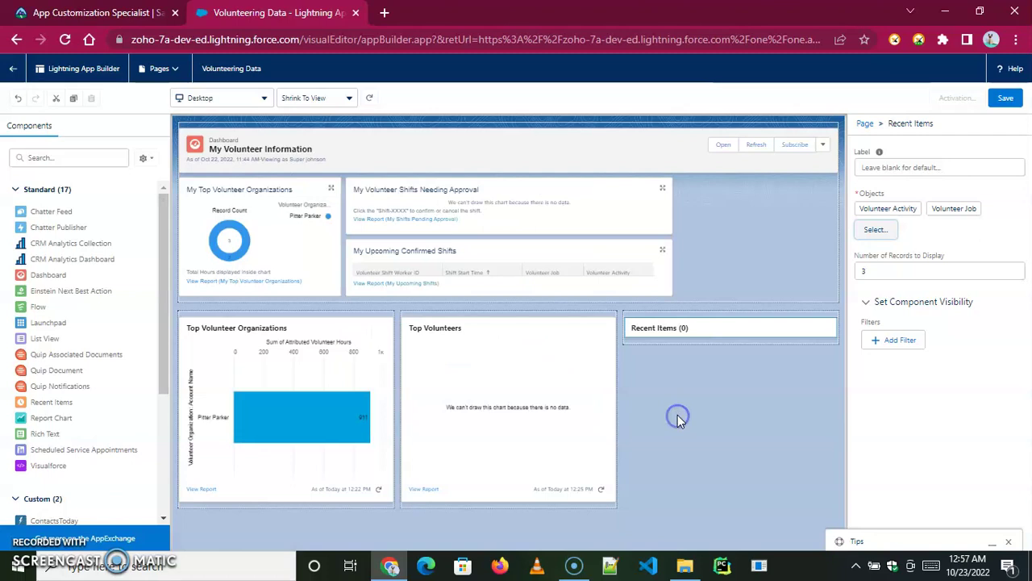
Step: Copy the label text "Recently Viewed Activities and Jobs" from the bottom right component requirement on the Trailhead superbadge page
click(878, 167)
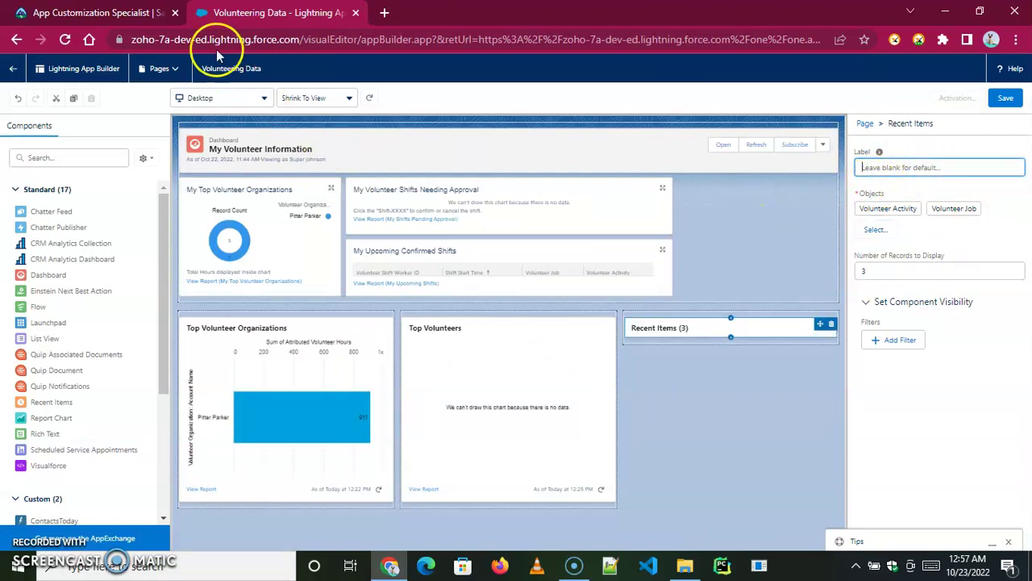
click(137, 12)
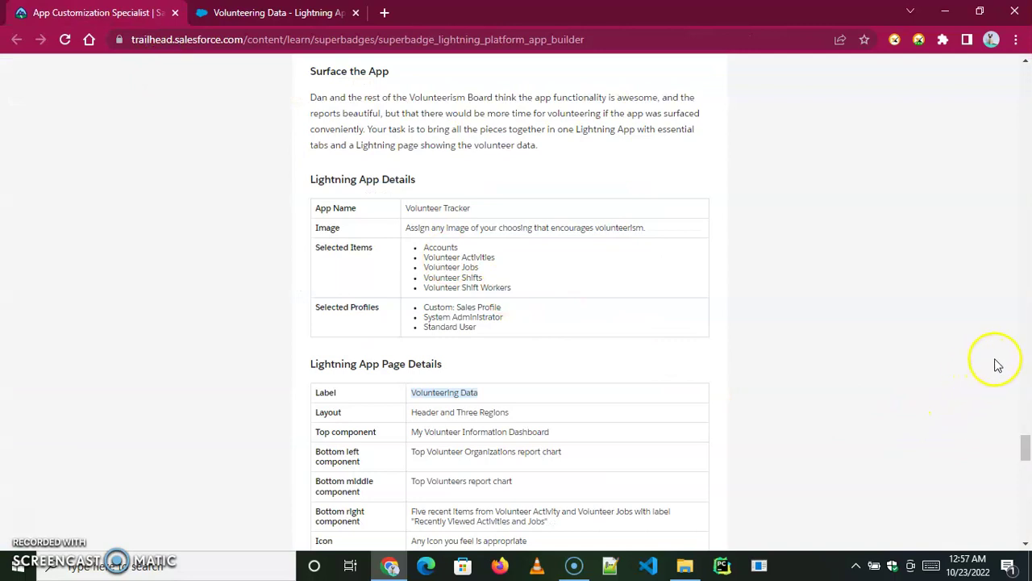
click(542, 521)
drag(542, 521, 411, 519)
key(ctrl+c)
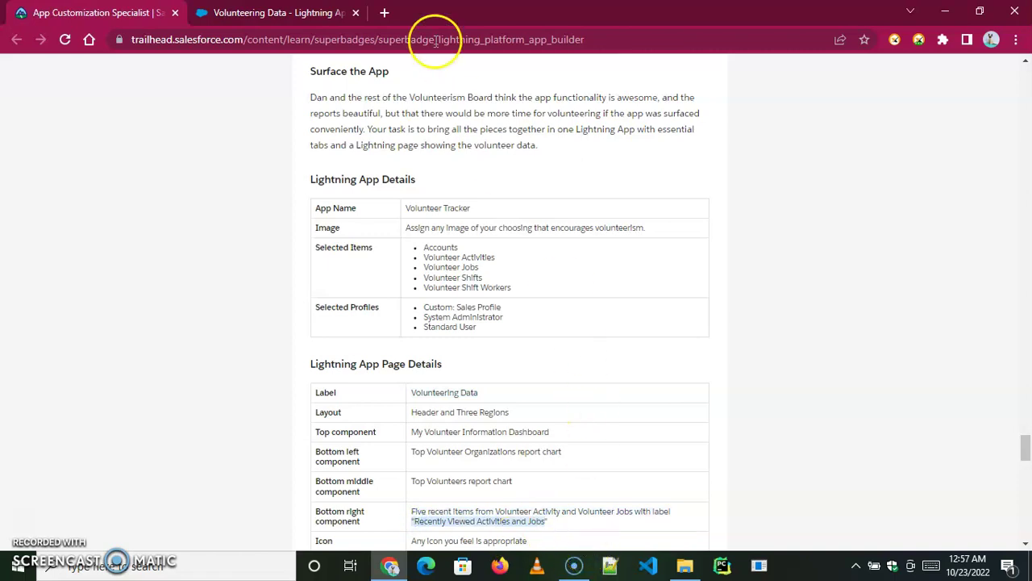
Step: Back in Lightning App Builder, label the Recent Items component Recently Viewed Activities and Jobs, without quotation marks
click(278, 12)
click(885, 167)
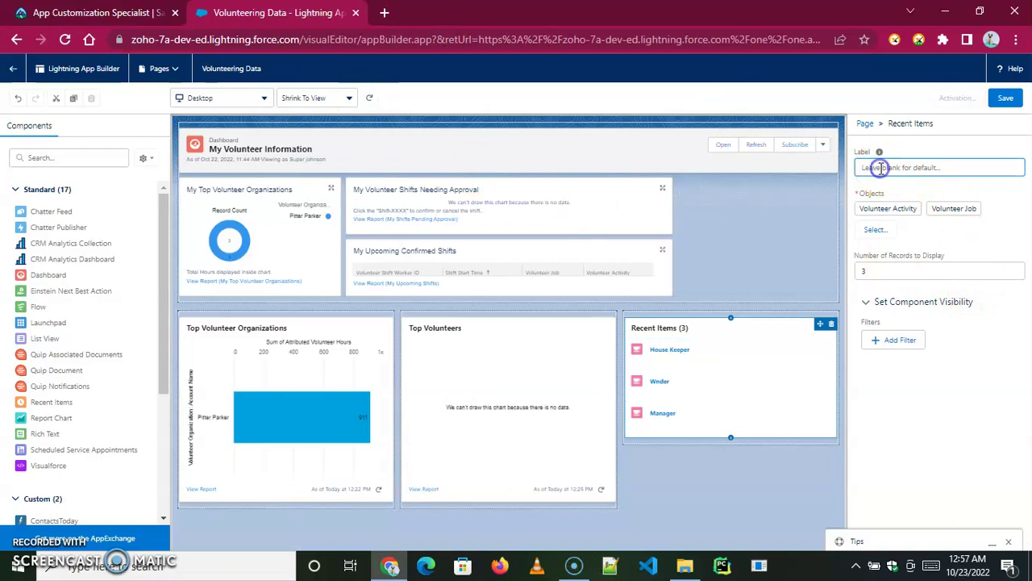
key(ctrl+v)
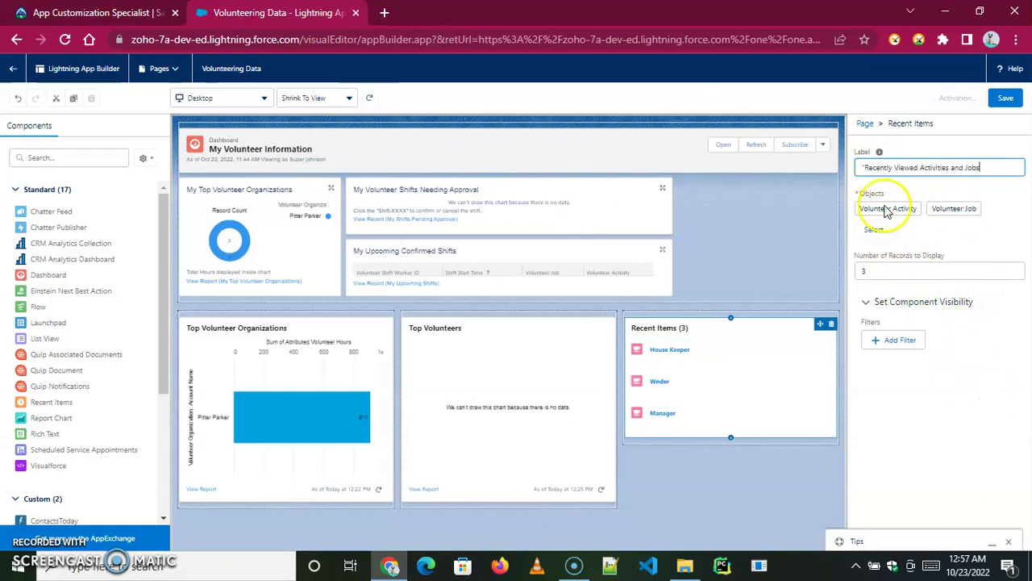
click(862, 168)
key(BackSpace)
click(974, 427)
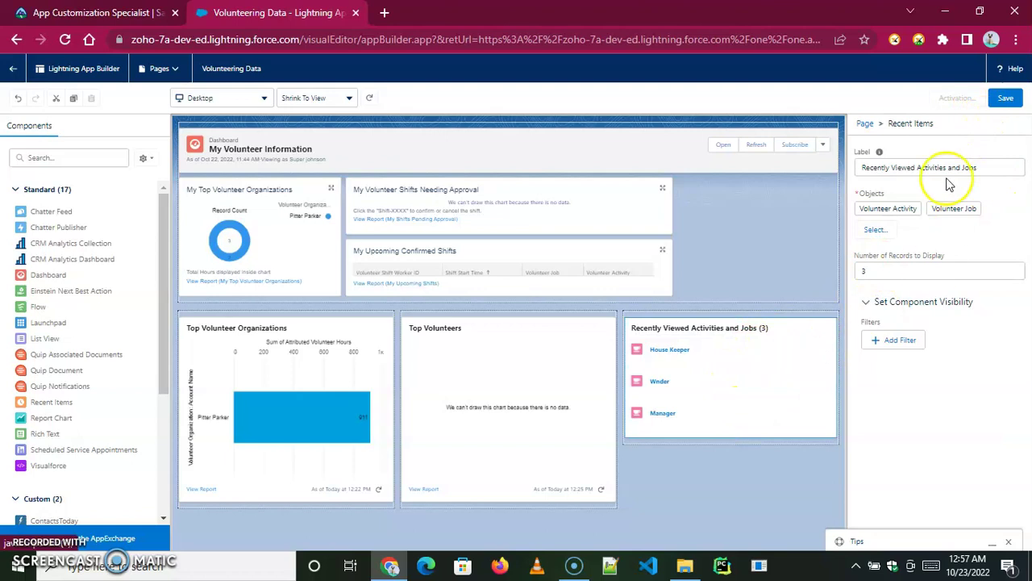
Step: Save the Volunteering Data page and try to activate it, saving again before activation
click(1005, 97)
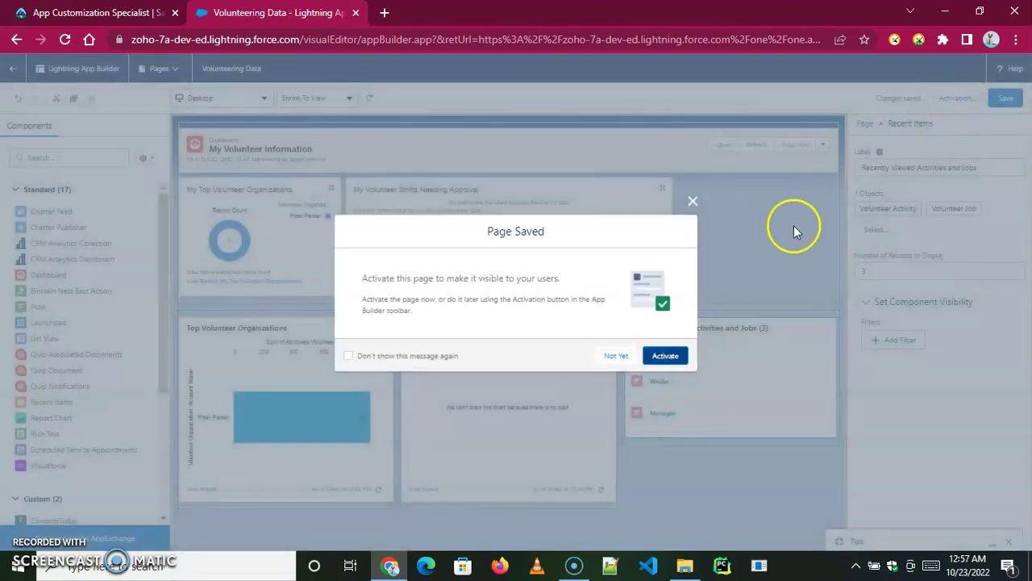
click(662, 357)
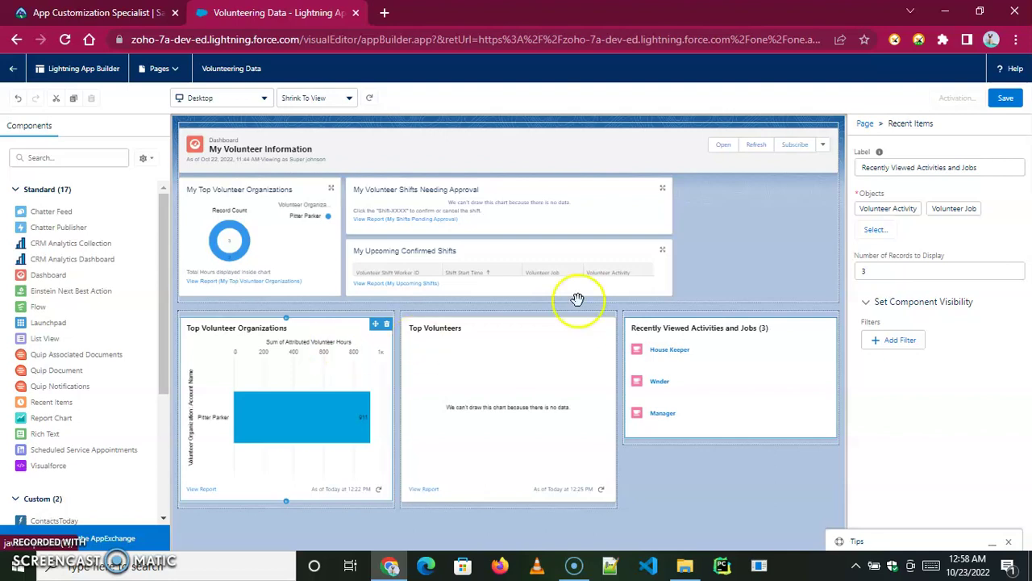
click(960, 101)
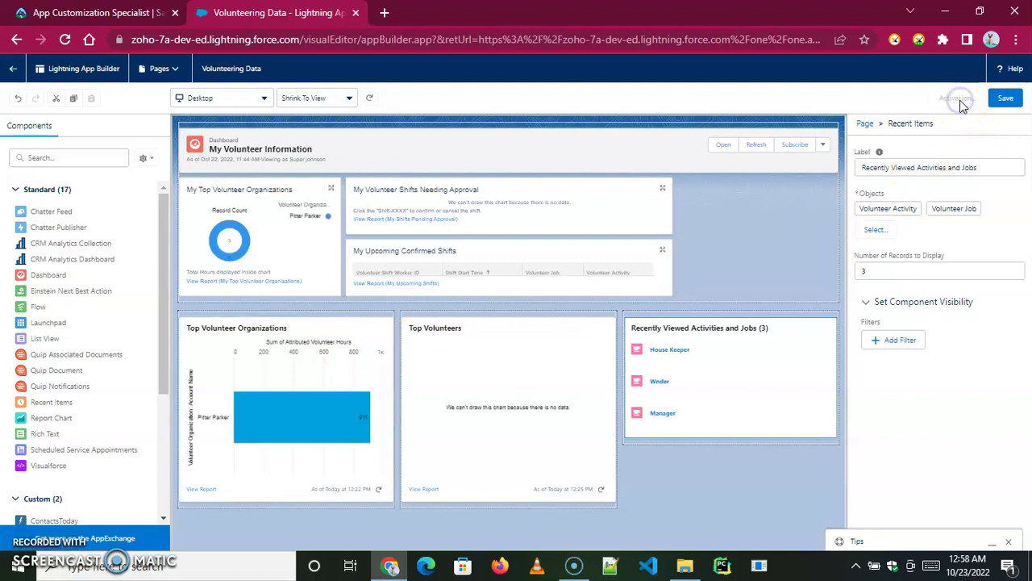
click(1007, 100)
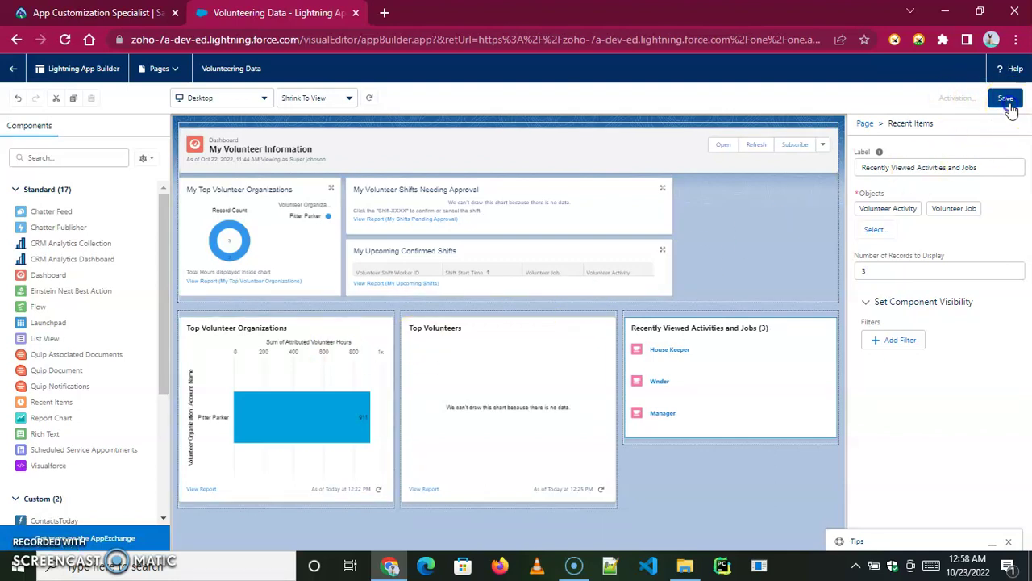
click(549, 271)
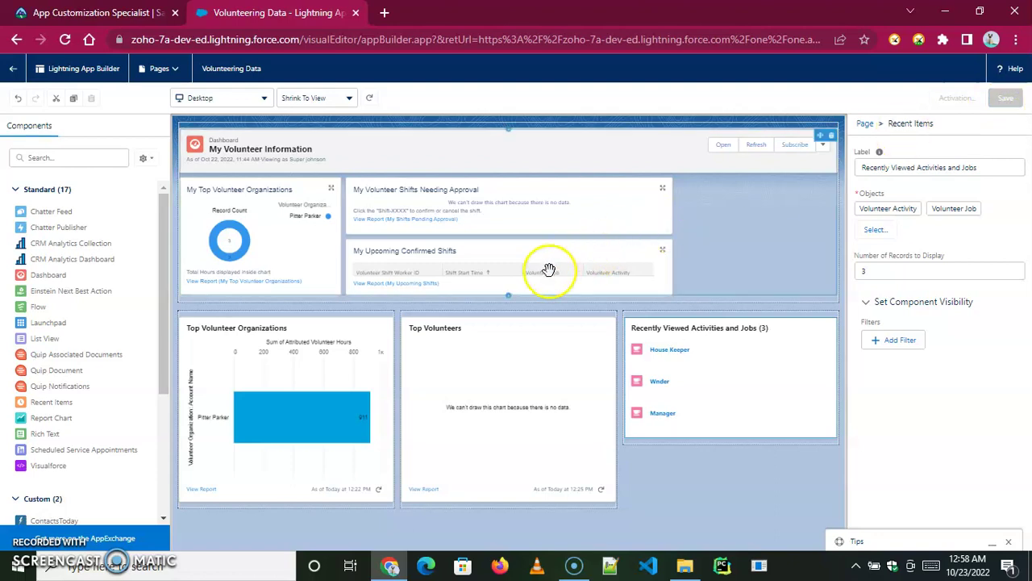